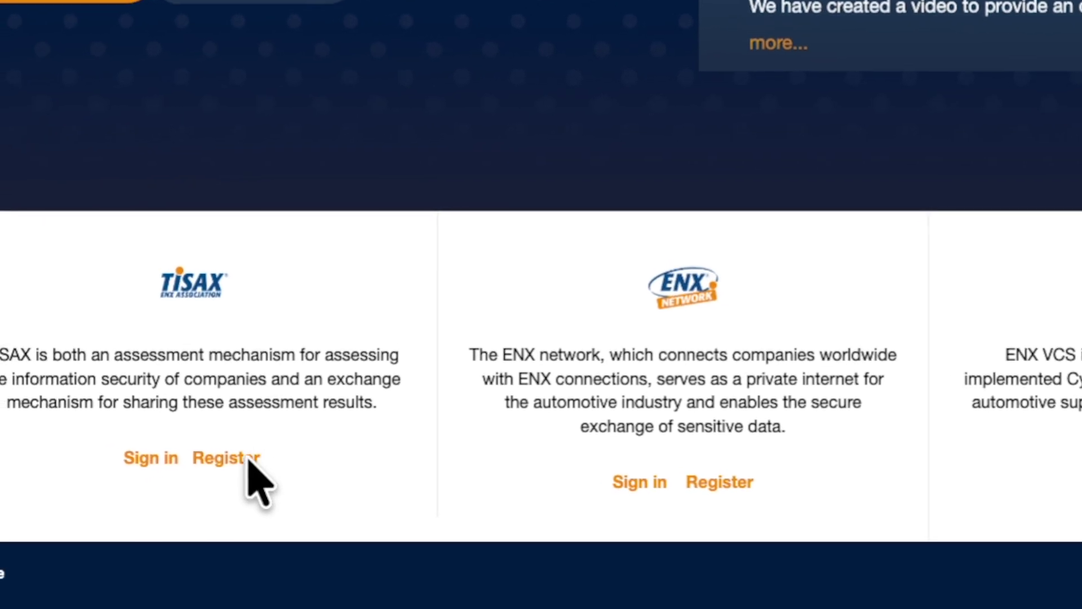
Open the TISAX registration form, check Redeem Invitation, then enter the account e-mail on Register
{"action": "left_click", "coordinate": [313, 450]}
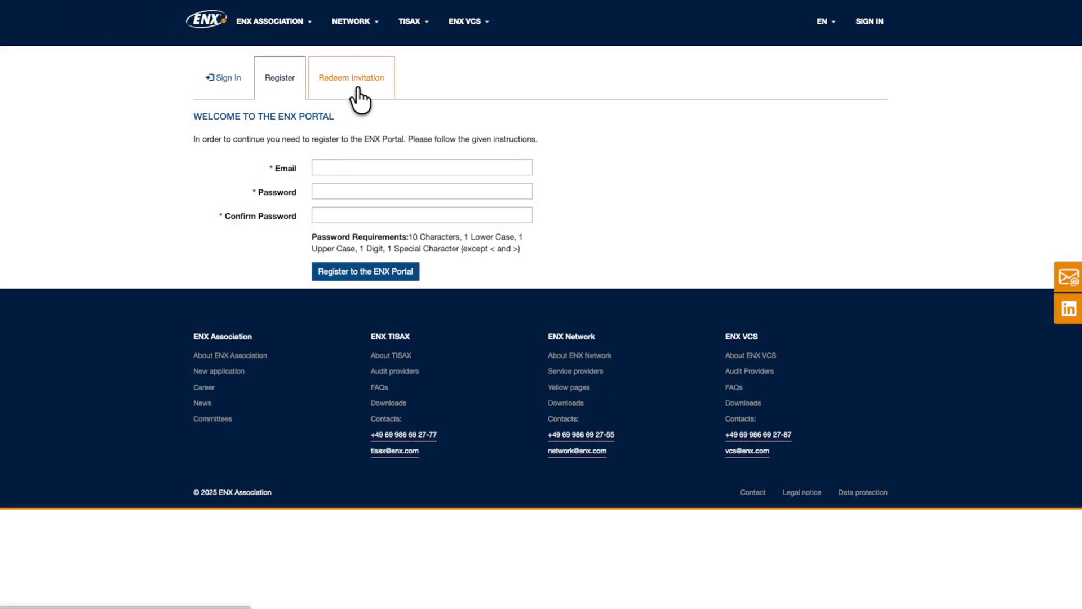
{"action": "left_click", "coordinate": [357, 90]}
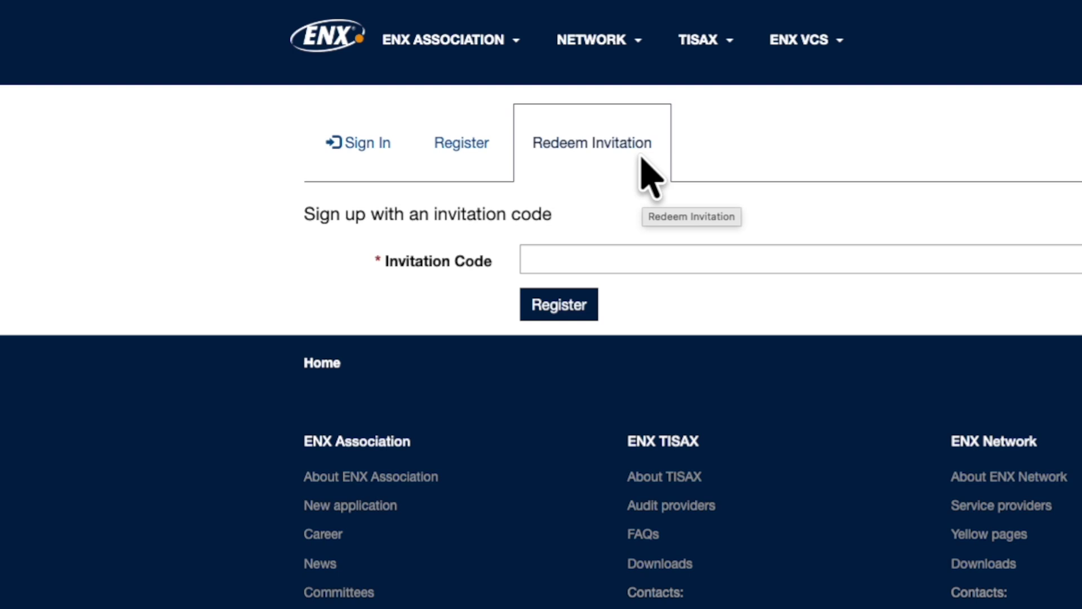
{"action": "left_click", "coordinate": [467, 155]}
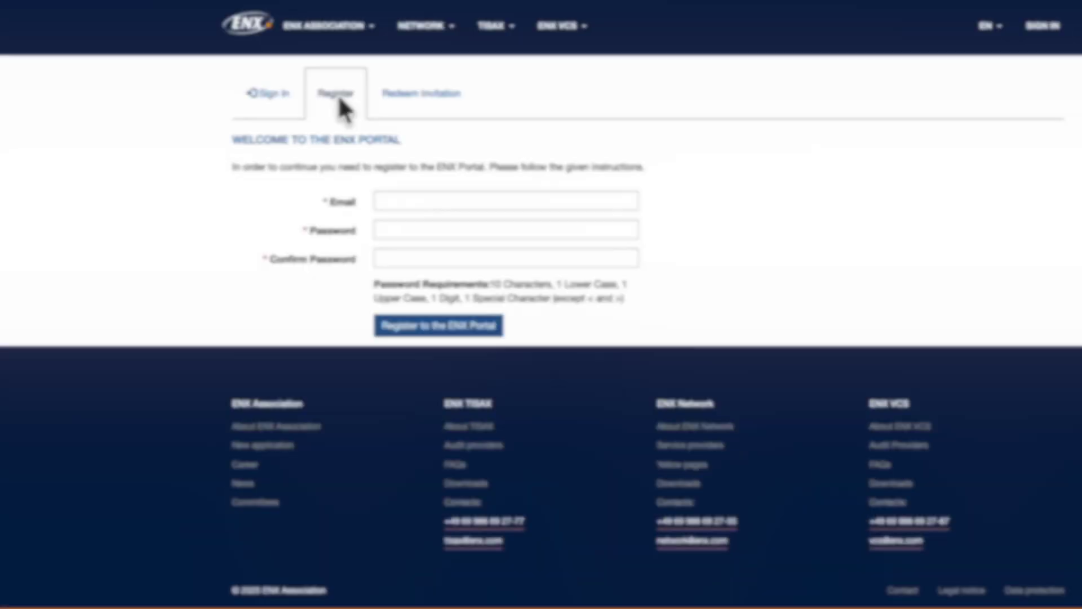
{"action": "left_click", "coordinate": [397, 201]}
{"action": "type", "text": "yourname@yourcompany.org"}
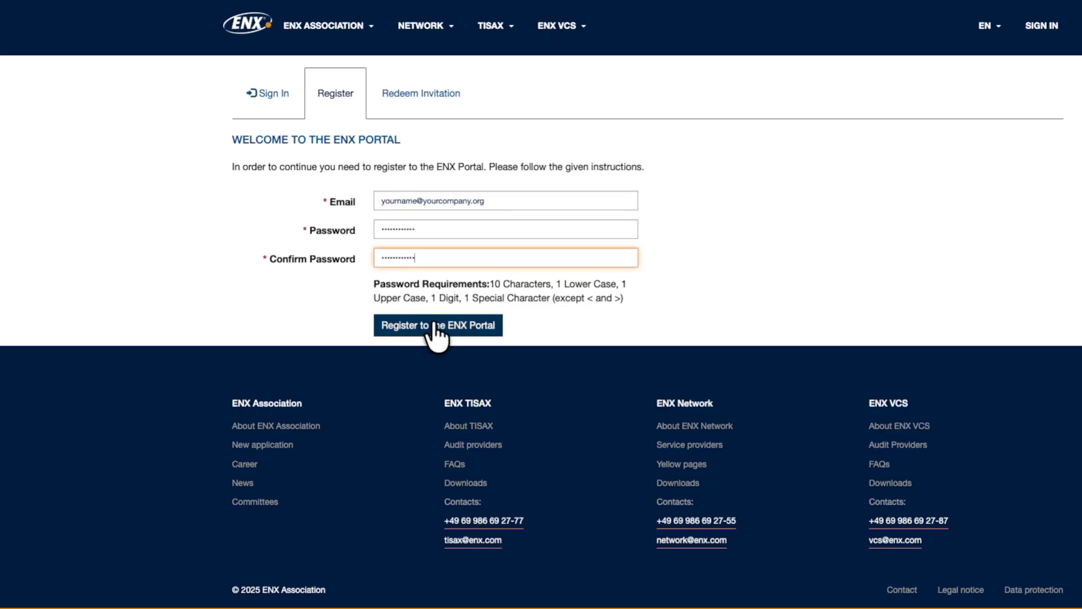
Submit the new portal account and accept the ENX platform general terms of use
{"action": "left_click", "coordinate": [438, 331]}
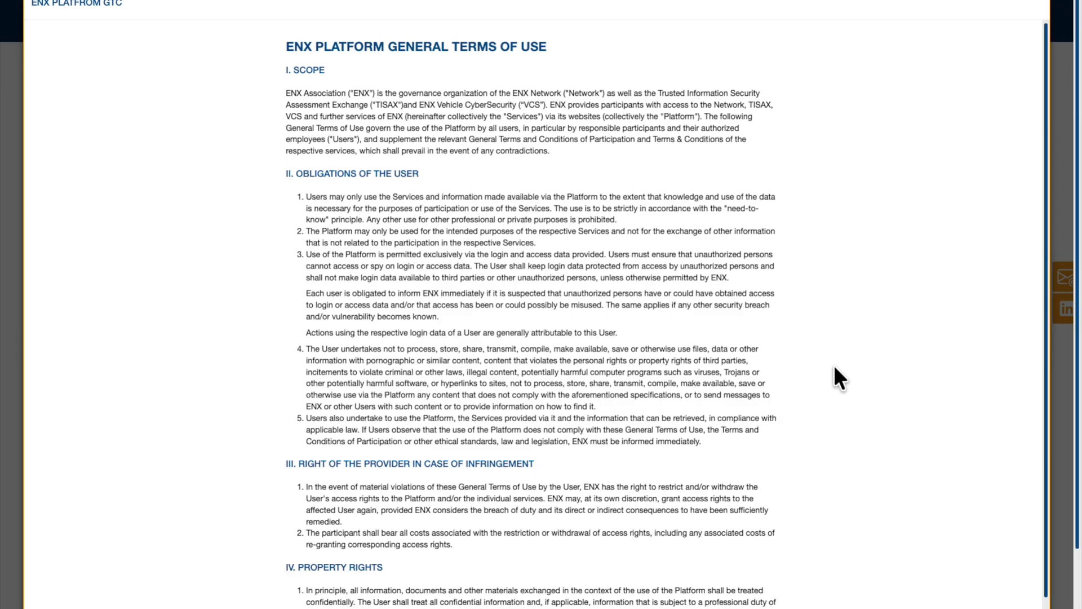
{"action": "scroll", "coordinate": [843, 370], "scroll_direction": "down", "scroll_amount": 3}
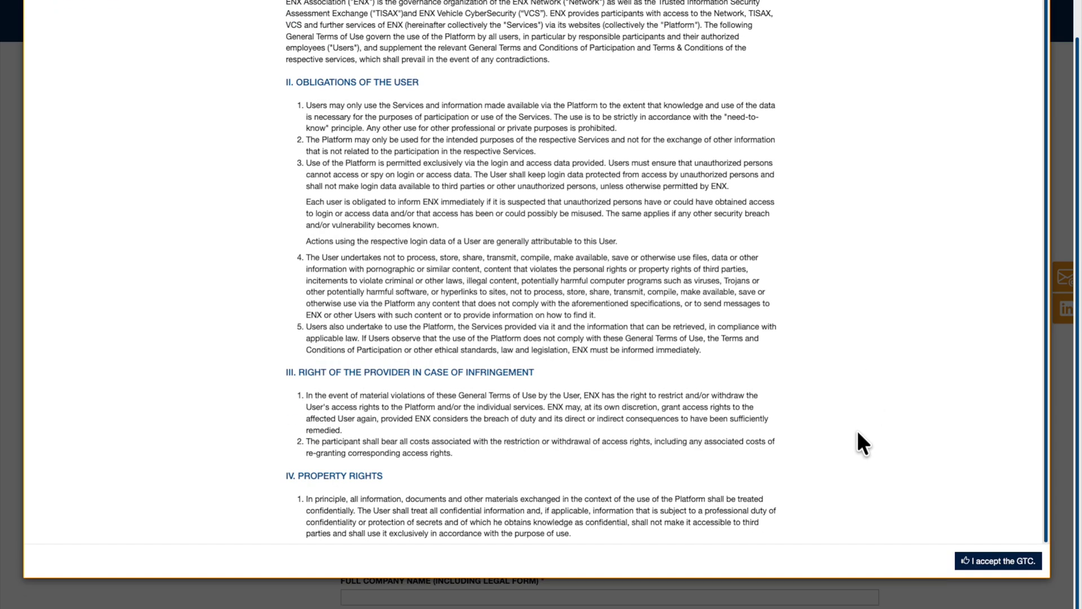
{"action": "left_click", "coordinate": [992, 560]}
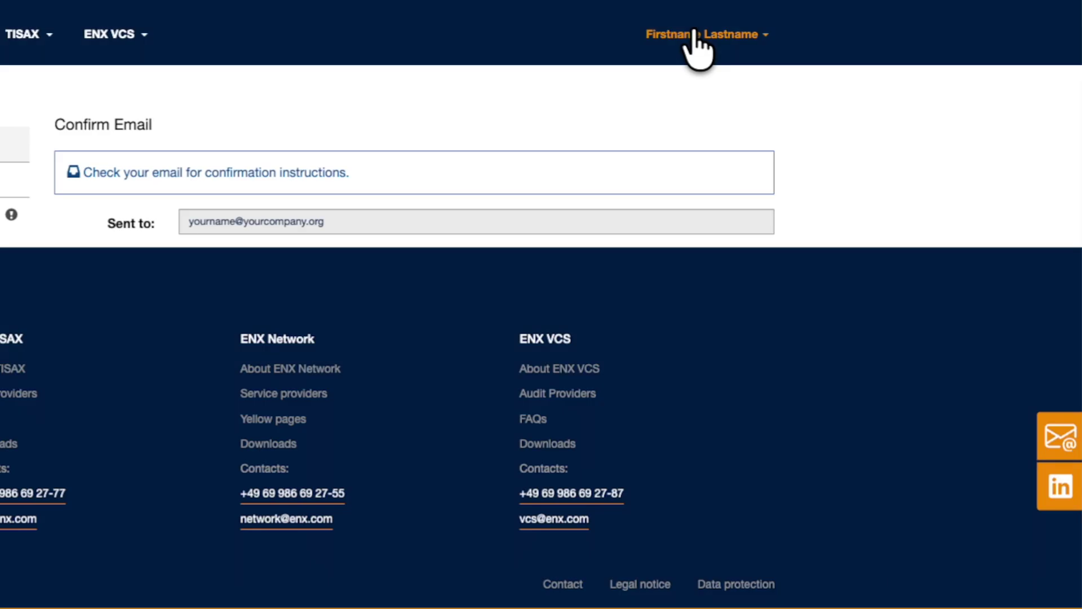
{"action": "left_click", "coordinate": [692, 34]}
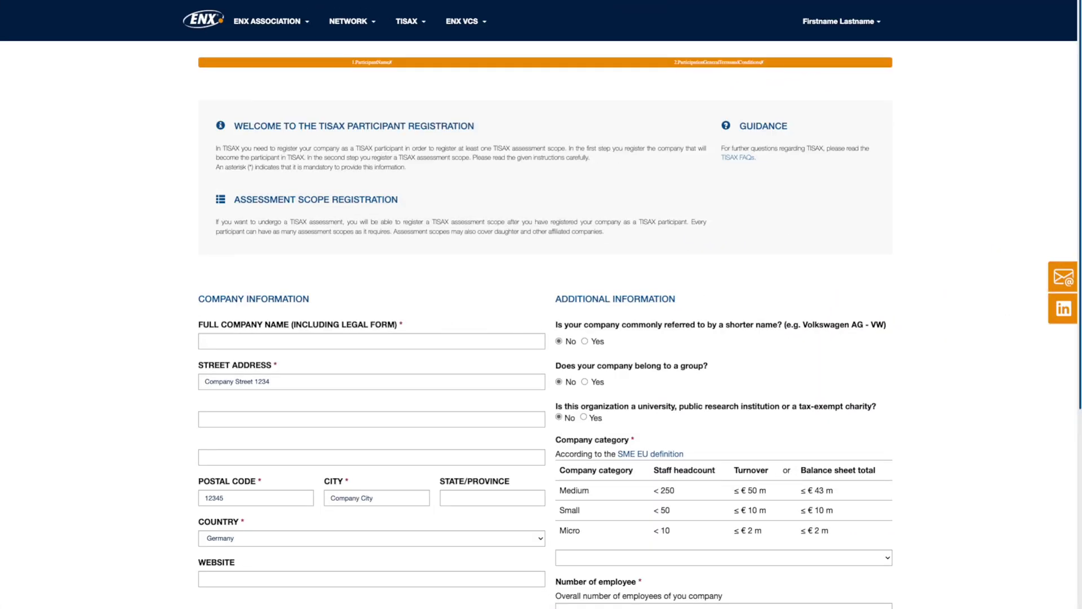
Enter company name 'Your Company' and website 'yourcompany.org'
{"action": "left_click", "coordinate": [208, 341]}
{"action": "type", "text": "Your Company"}
{"action": "key", "text": "Tab"}
{"action": "key", "text": "Tab"}
{"action": "key", "text": "Tab"}
{"action": "key", "text": "Tab"}
{"action": "key", "text": "Tab"}
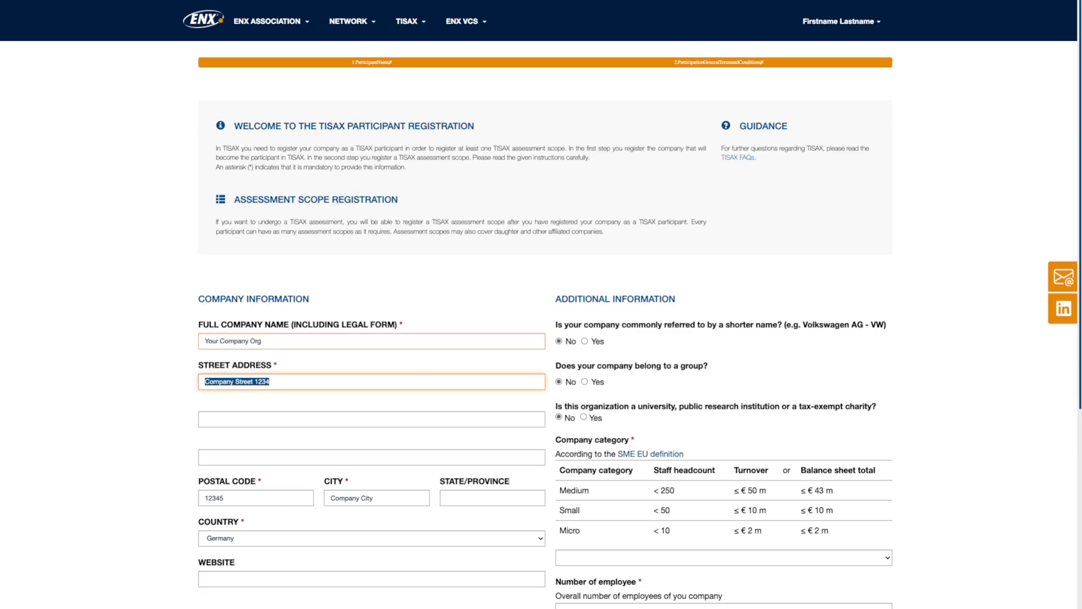
{"action": "key", "text": "Tab"}
{"action": "key", "text": "Tab"}
{"action": "type", "text": "yourcompany.org"}
{"action": "key", "text": "Tab"}
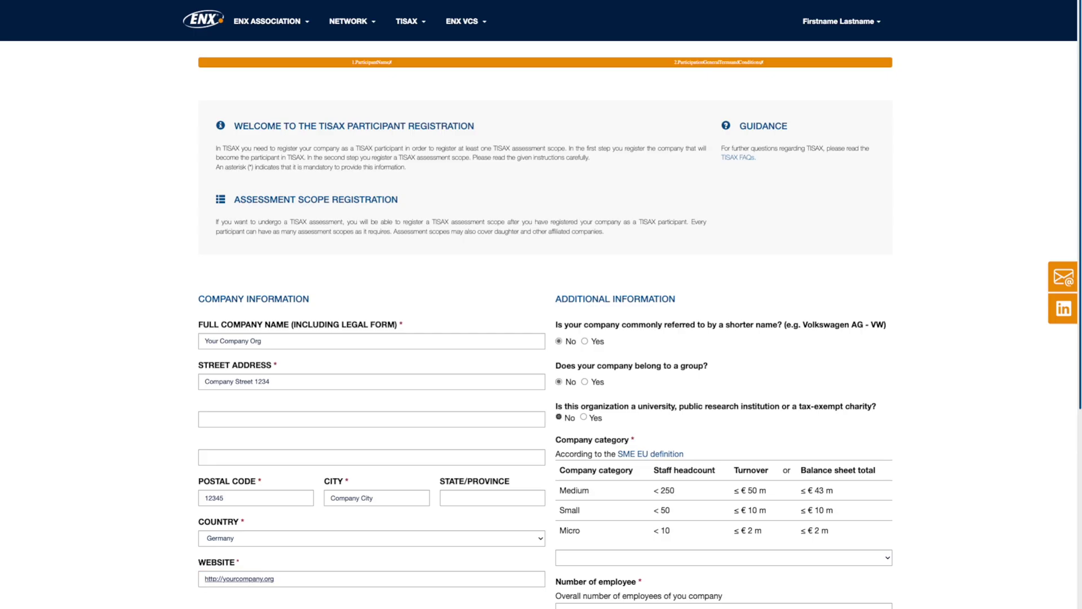
Set Company category to Small and Number of employees to 0-9, then submit the details
{"action": "key", "text": "Tab"}
{"action": "key", "text": "Tab"}
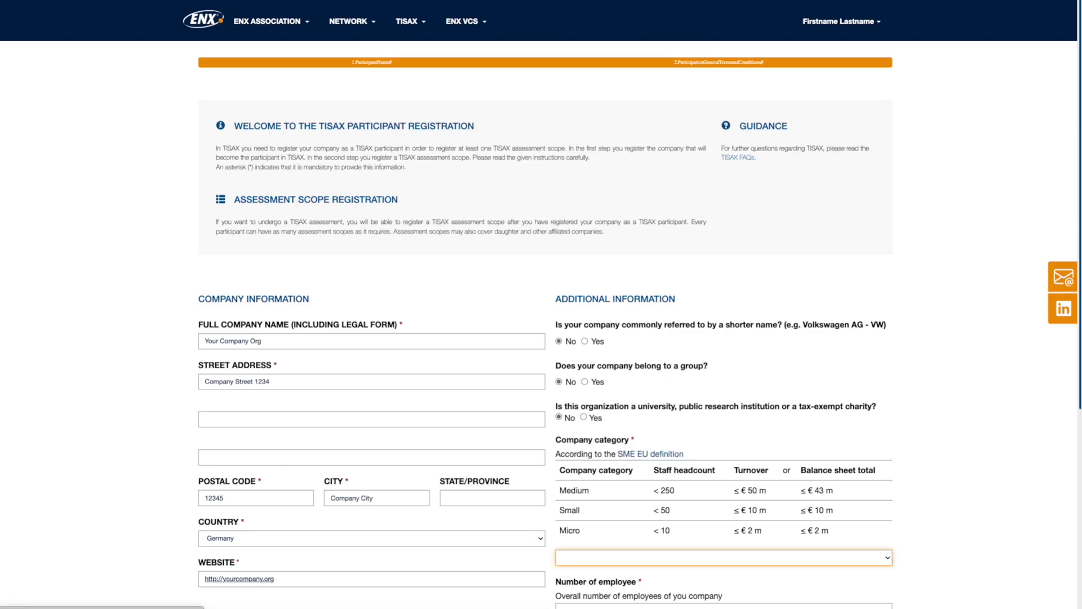
{"action": "key", "text": "space"}
{"action": "key", "text": "Down"}
{"action": "key", "text": "Down"}
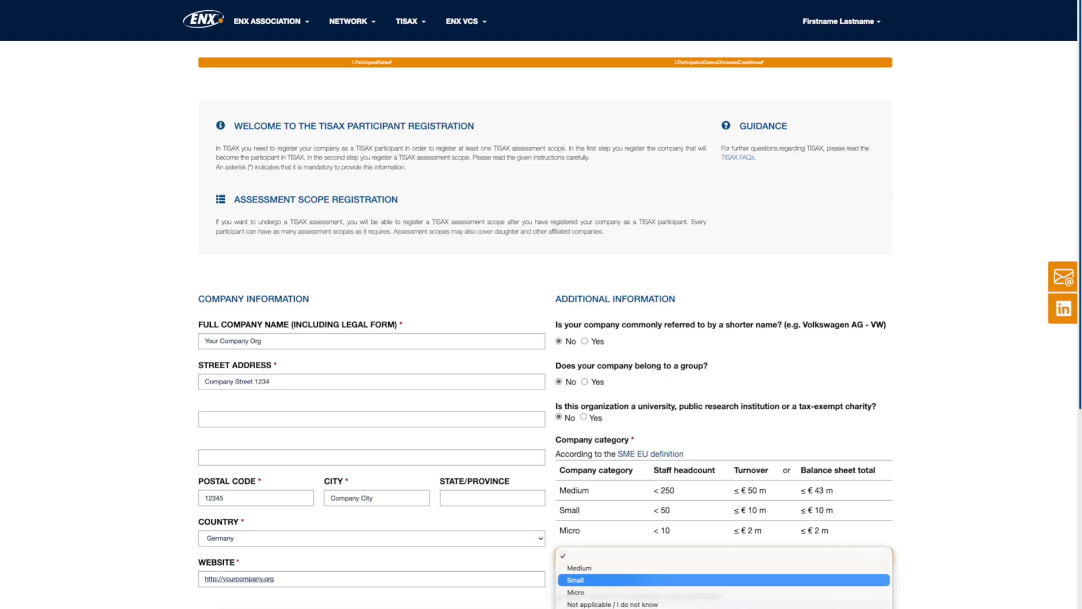
{"action": "key", "text": "Return"}
{"action": "key", "text": "Tab"}
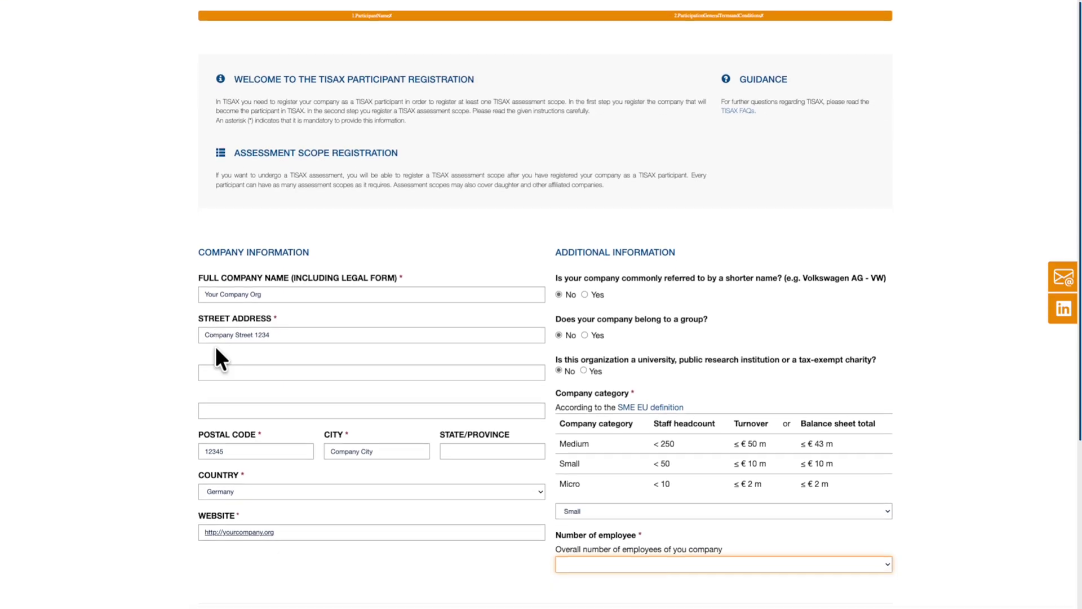
{"action": "key", "text": "space"}
{"action": "key", "text": "Down"}
{"action": "key", "text": "Return"}
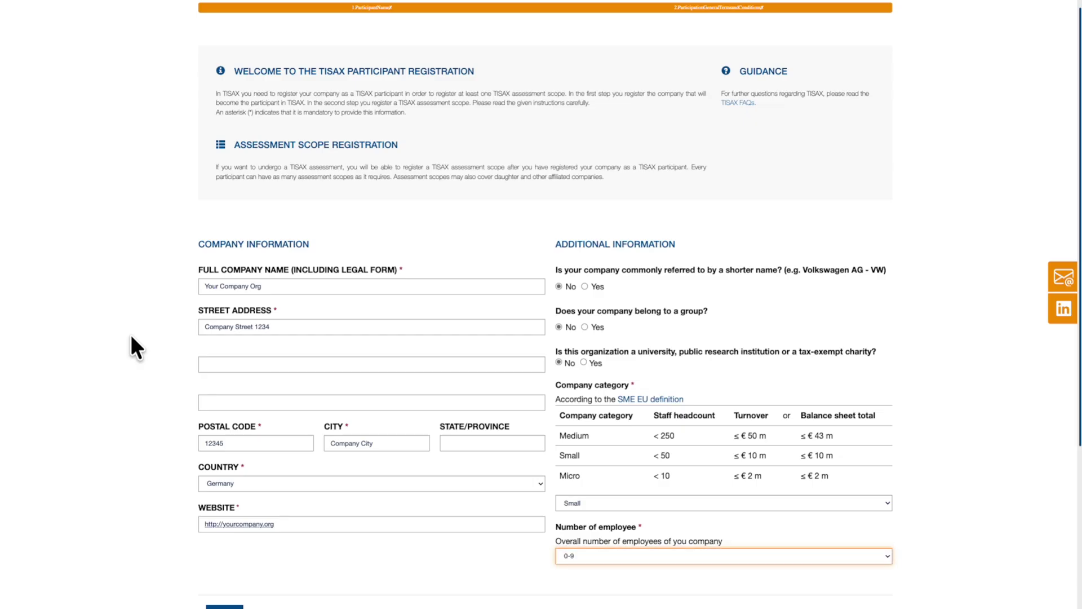
{"action": "scroll", "coordinate": [135, 347], "scroll_direction": "down", "scroll_amount": 5}
{"action": "left_click", "coordinate": [225, 366]}
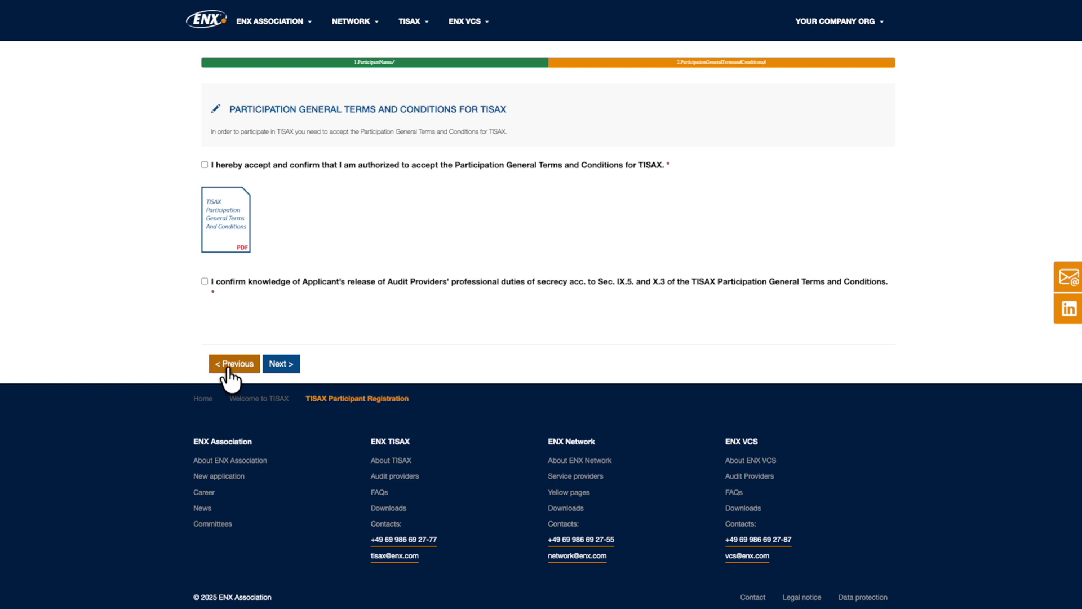
Tick the terms authorization and audit-secrecy release confirmations and finish participant registration
{"action": "left_click", "coordinate": [204, 164]}
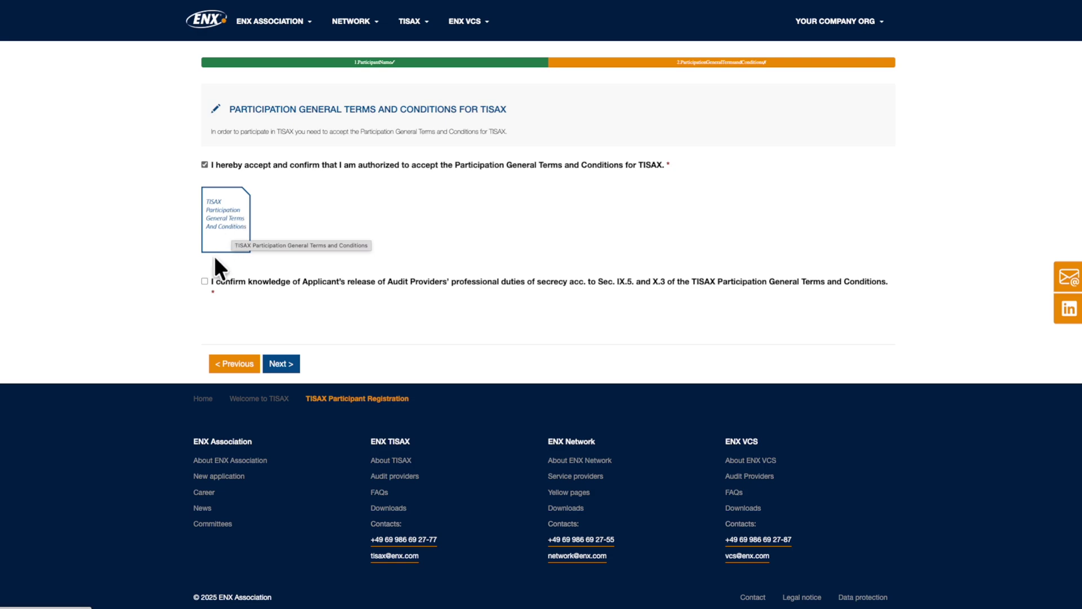
{"action": "left_click", "coordinate": [204, 280]}
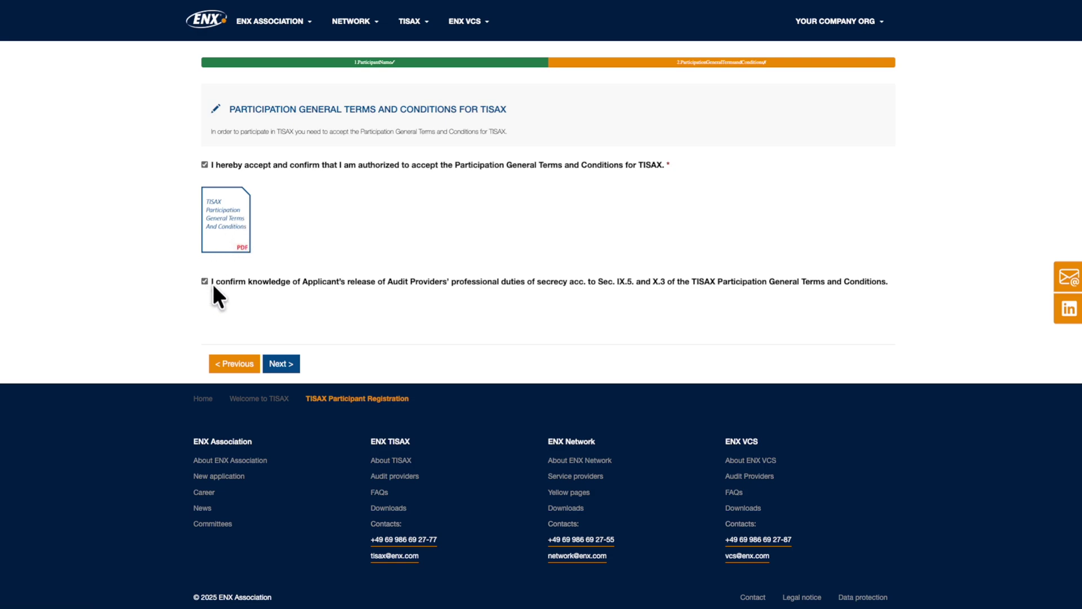
{"action": "left_click", "coordinate": [280, 364]}
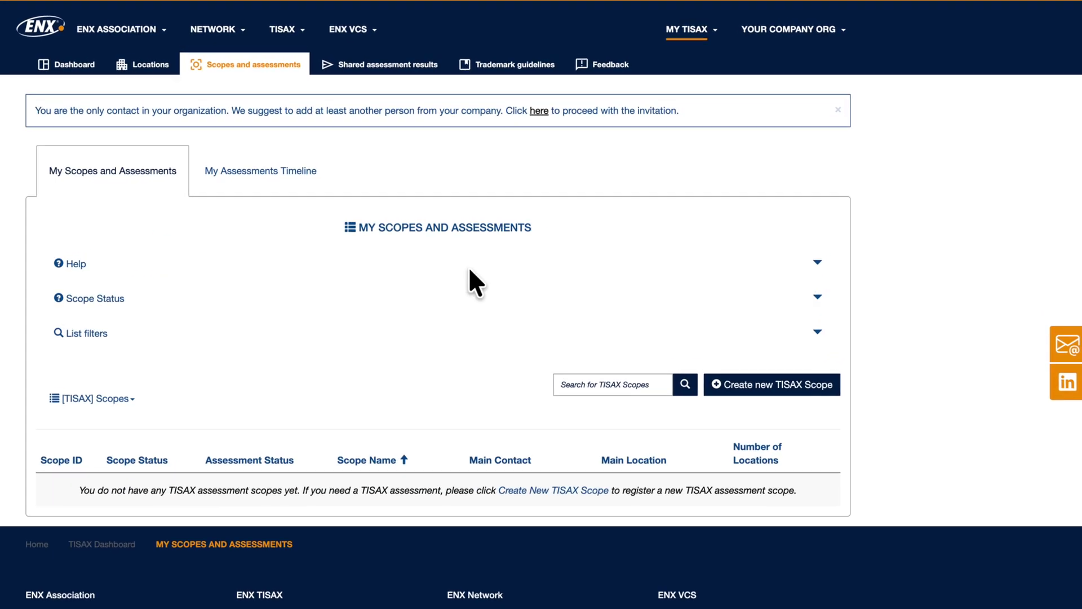
Create a new portal user: salutation Mr., contact's name, CEO / Managing Director title, and e-mail
{"action": "left_click", "coordinate": [817, 27]}
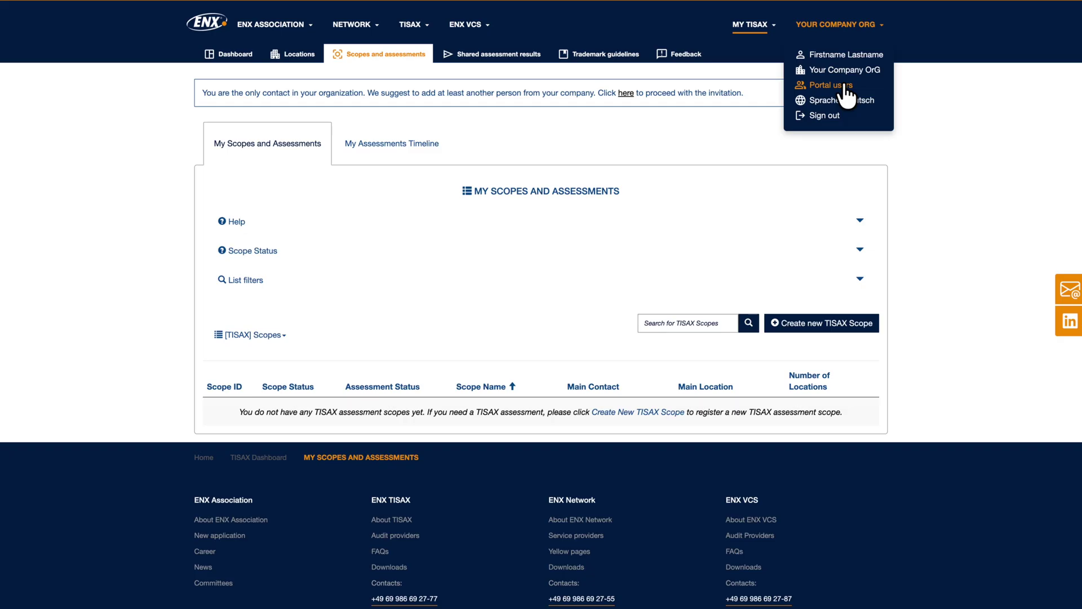
{"action": "left_click", "coordinate": [844, 85]}
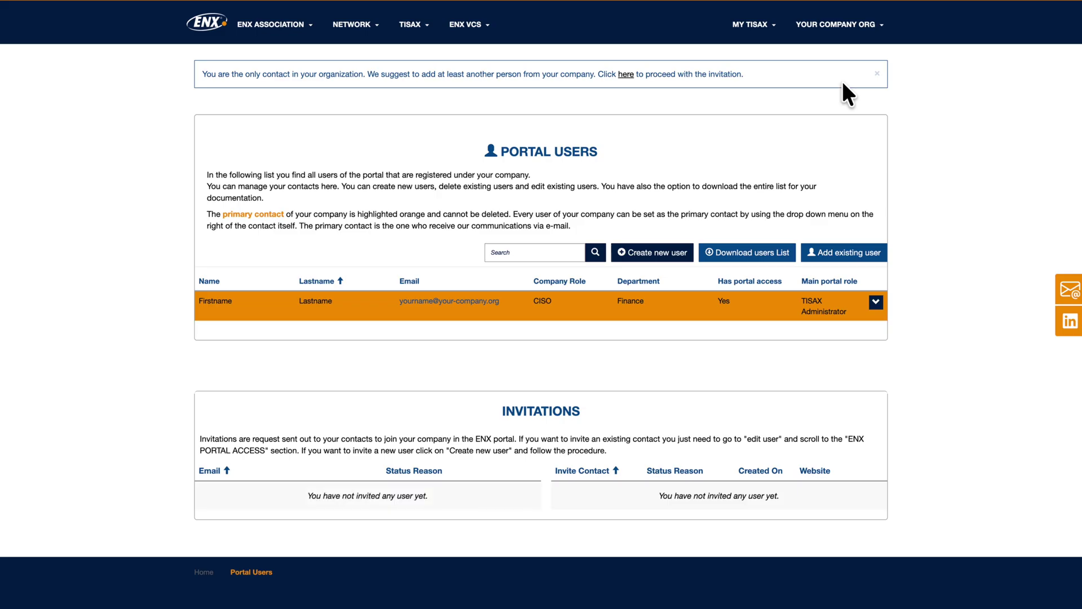
{"action": "left_click", "coordinate": [663, 254]}
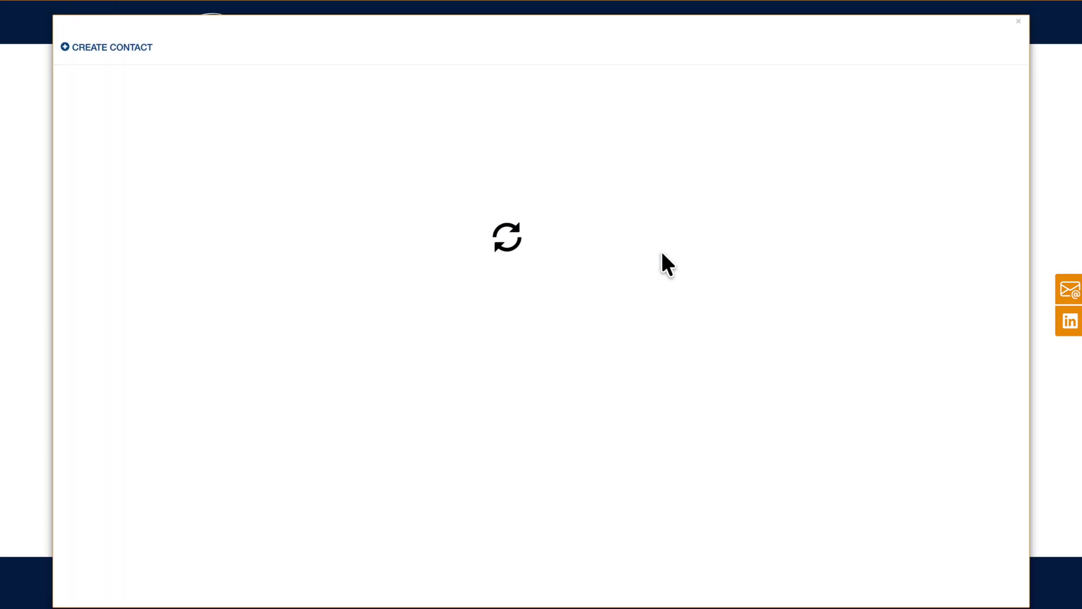
{"action": "left_click", "coordinate": [198, 120]}
{"action": "type", "text": "Other User"}
{"action": "key", "text": "Tab"}
{"action": "type", "text": "Other Name"}
{"action": "key", "text": "Tab"}
{"action": "left_click", "coordinate": [262, 276]}
{"action": "key", "text": "Tab"}
{"action": "type", "text": "deo@yourcompany.com"}
Add the contact's phone, company 'Your Company Org', department Management, street, postal code and city, and save
{"action": "key", "text": "Tab"}
{"action": "key", "text": "Tab"}
{"action": "type", "text": "+496912345678"}
{"action": "key", "text": "Tab"}
{"action": "key", "text": "Tab"}
{"action": "key", "text": "Tab"}
{"action": "key", "text": "Tab"}
{"action": "type", "text": "Your Company Org"}
{"action": "key", "text": "Tab"}
{"action": "key", "text": "Tab"}
{"action": "type", "text": "Management"}
{"action": "key", "text": "Tab"}
{"action": "type", "text": "Company Street 1234"}
{"action": "key", "text": "Tab"}
{"action": "key", "text": "Tab"}
{"action": "key", "text": "Tab"}
{"action": "type", "text": "12345"}
{"action": "key", "text": "Tab"}
{"action": "type", "text": "Company City"}
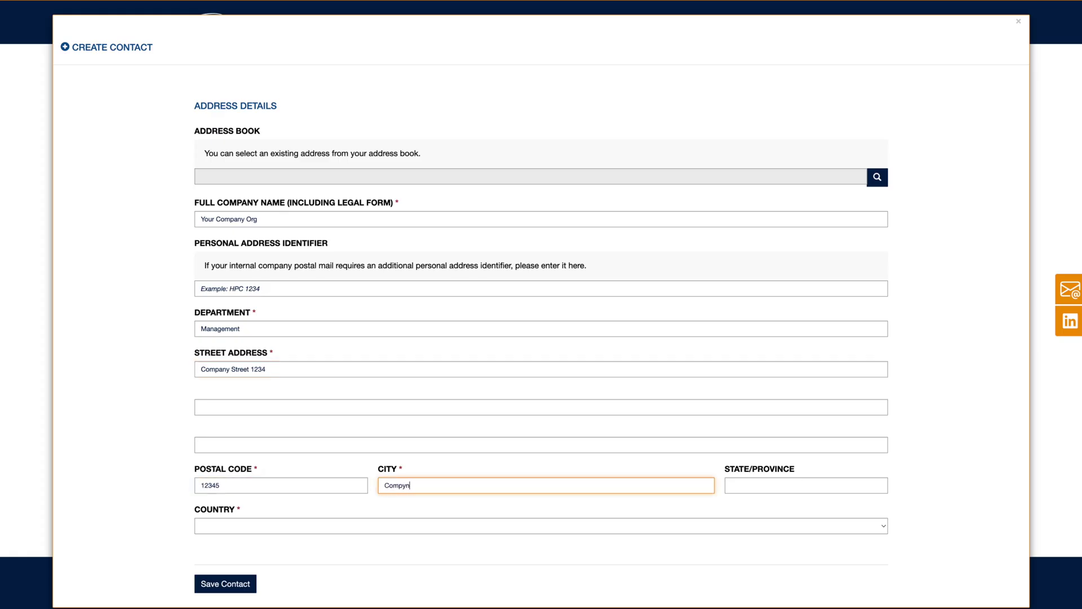
{"action": "key", "text": "Return"}
Give the contact the TISAX Administrator role and save them as a portal user
{"action": "left_click", "coordinate": [862, 284]}
{"action": "left_click", "coordinate": [224, 191]}
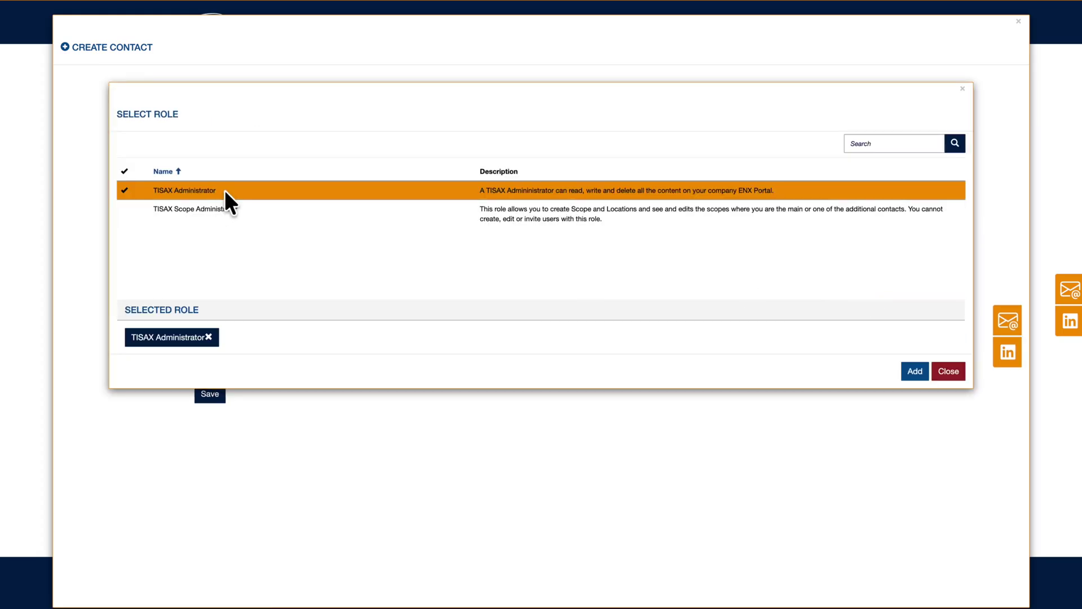
{"action": "left_click", "coordinate": [910, 370]}
{"action": "left_click", "coordinate": [213, 395]}
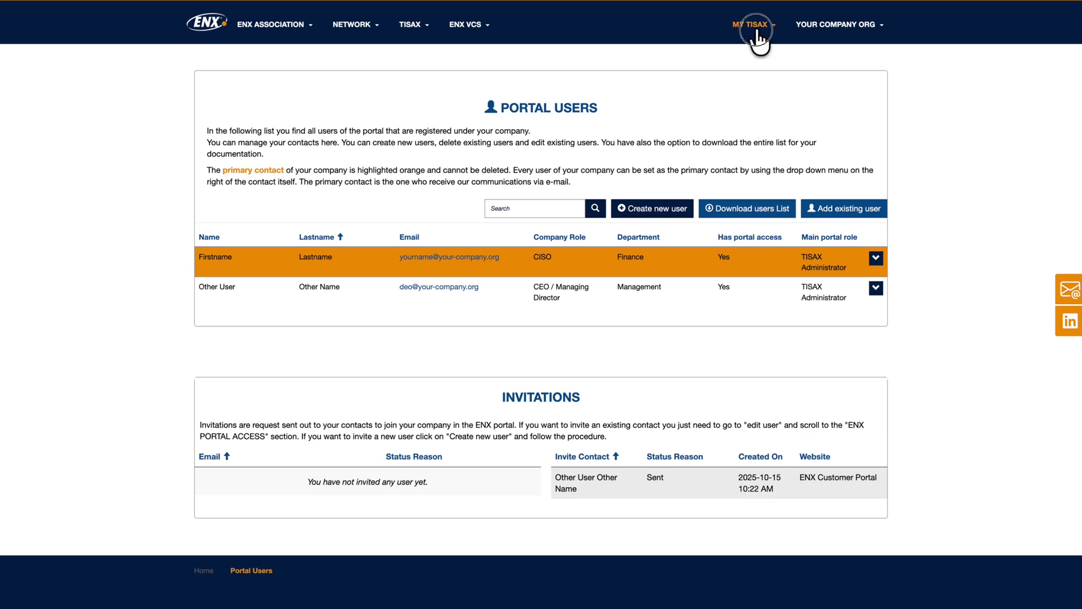
Go to My TISAX > Scopes and assessments
{"action": "left_click", "coordinate": [753, 24]}
{"action": "left_click", "coordinate": [731, 86]}
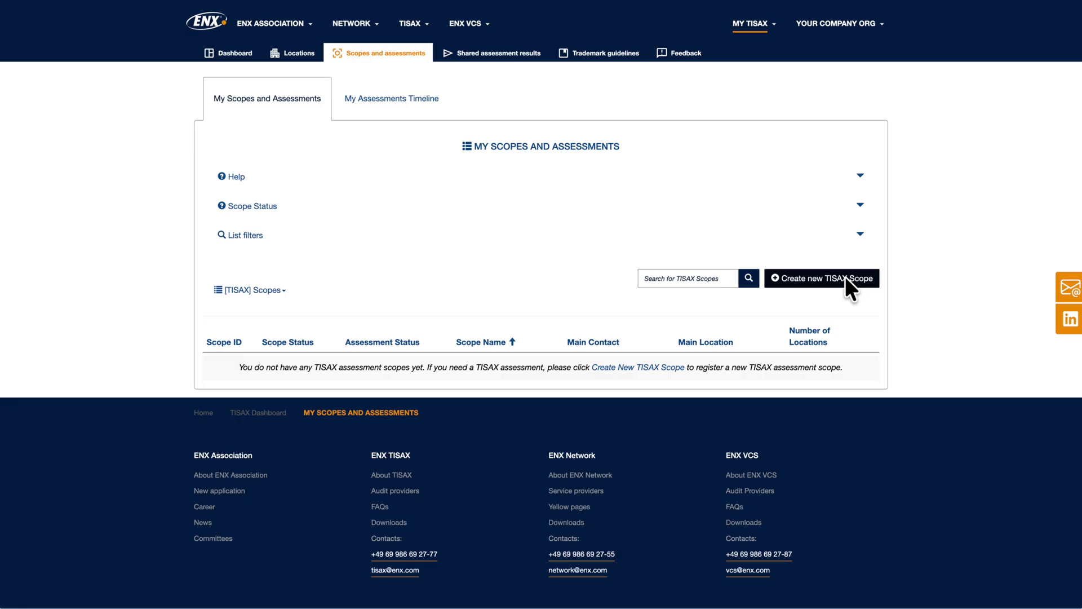
Create a new TISAX scope, acknowledge the fees notice, and enter the scope name 2025 South
{"action": "left_click", "coordinate": [845, 277]}
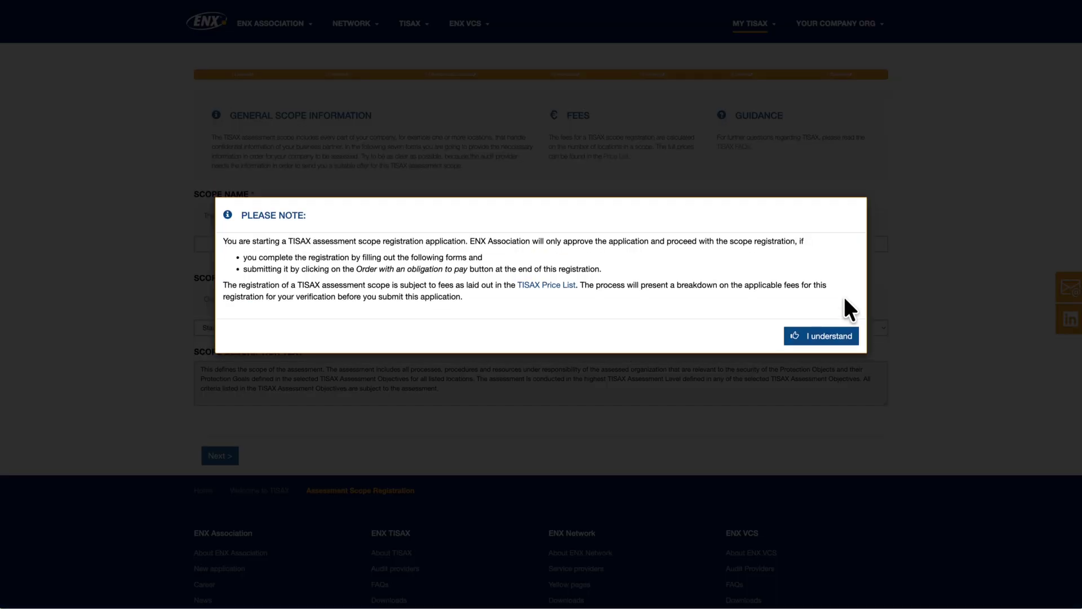
{"action": "left_click", "coordinate": [826, 338]}
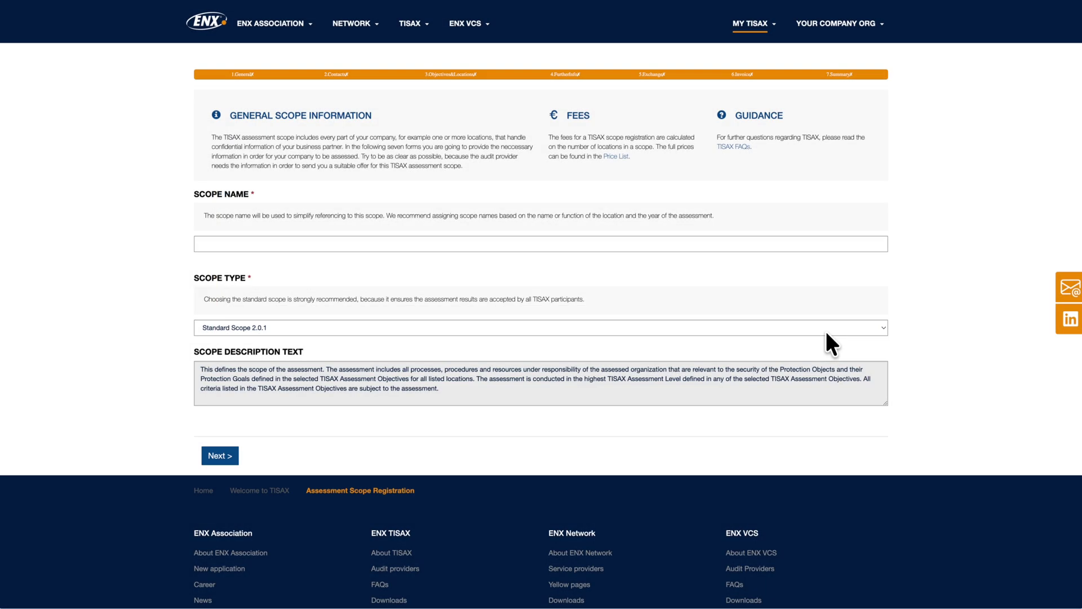
{"action": "left_click", "coordinate": [319, 246]}
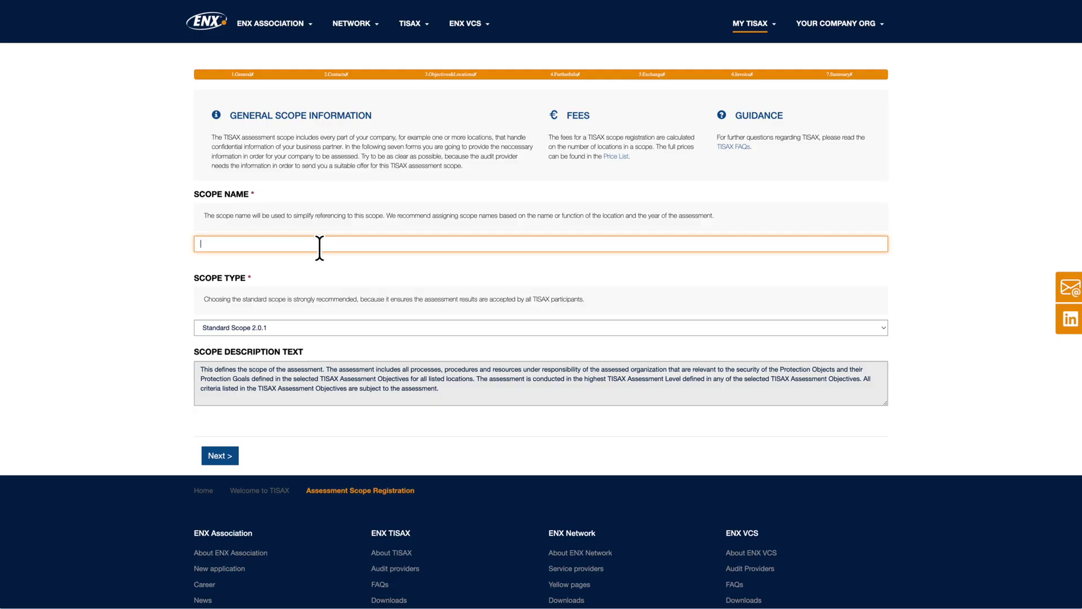
{"action": "type", "text": "2025"}
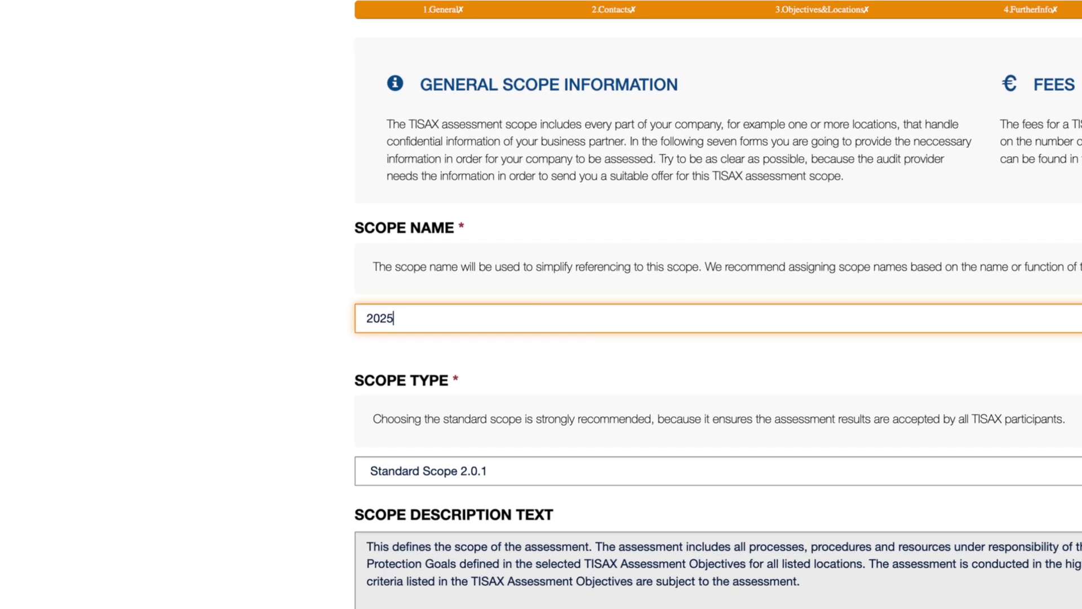
{"action": "type", "text": " S"}
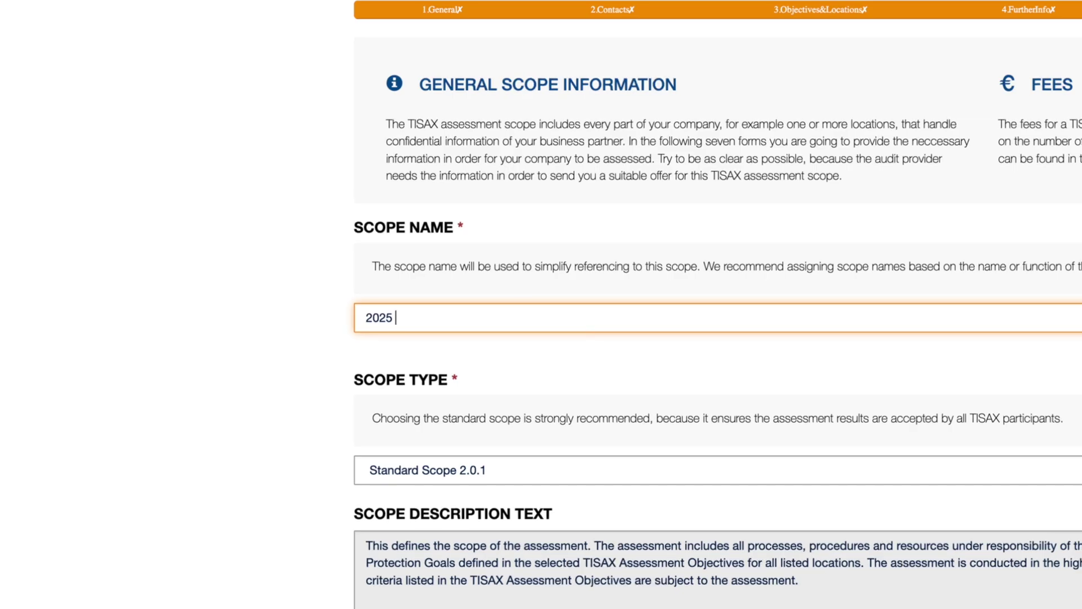
{"action": "type", "text": "outh"}
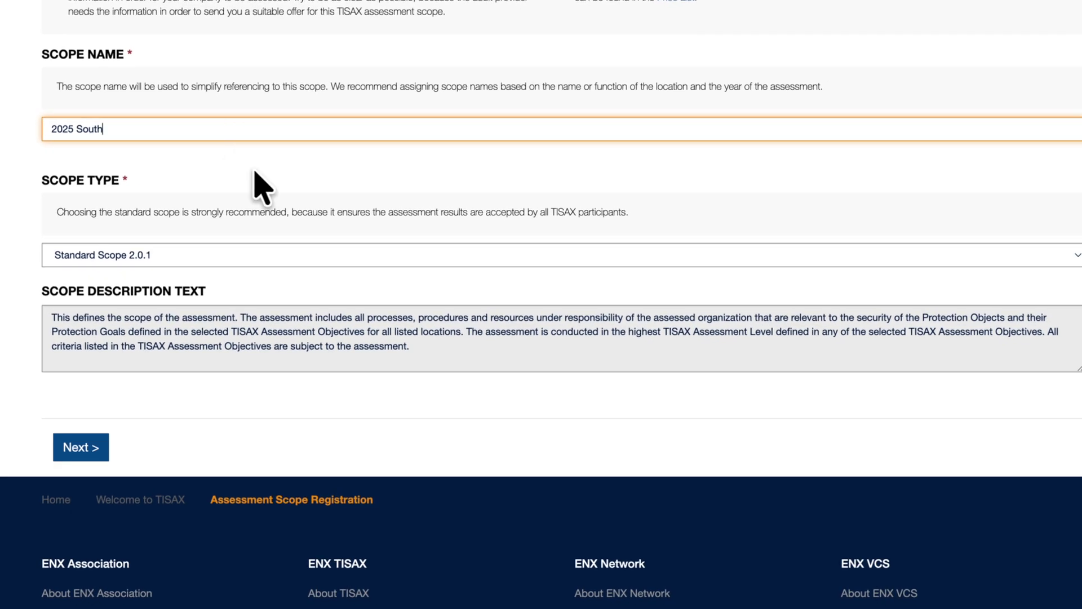
Keep Standard Scope 2.0.1 selected in the Scope Type dropdown
{"action": "left_click", "coordinate": [427, 259]}
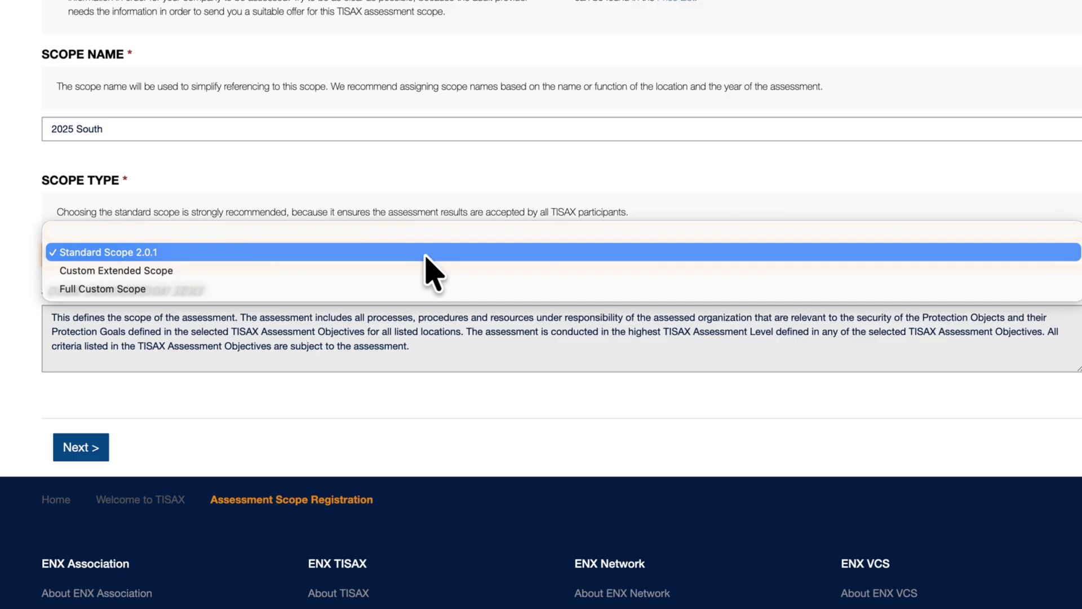
{"action": "left_click", "coordinate": [427, 253]}
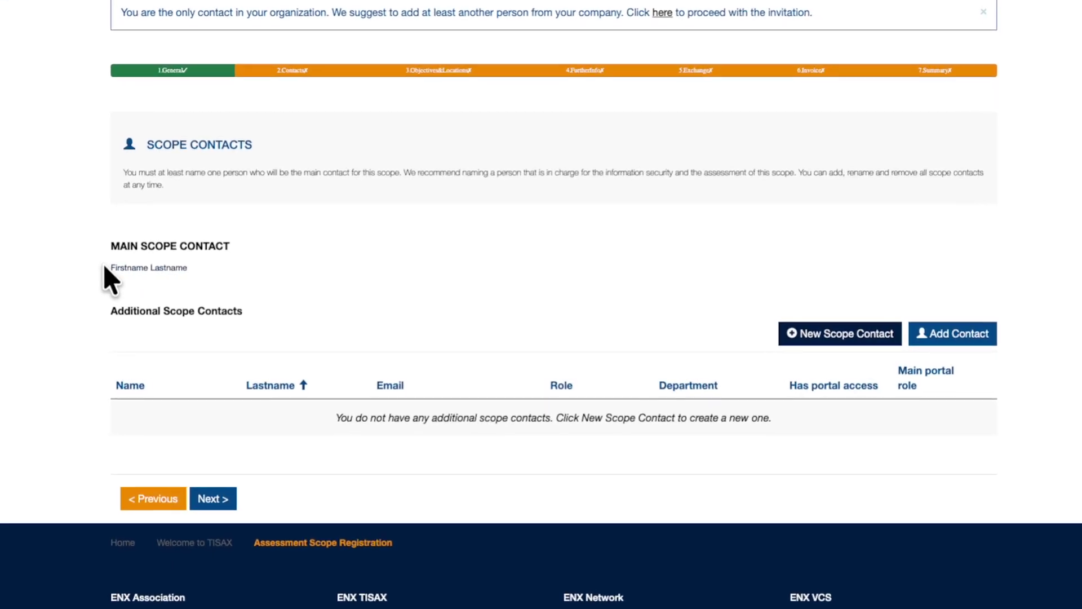
Select the main scope contact's name on the Contacts step
{"action": "left_click_drag", "start_coordinate": [107, 267], "coordinate": [221, 265]}
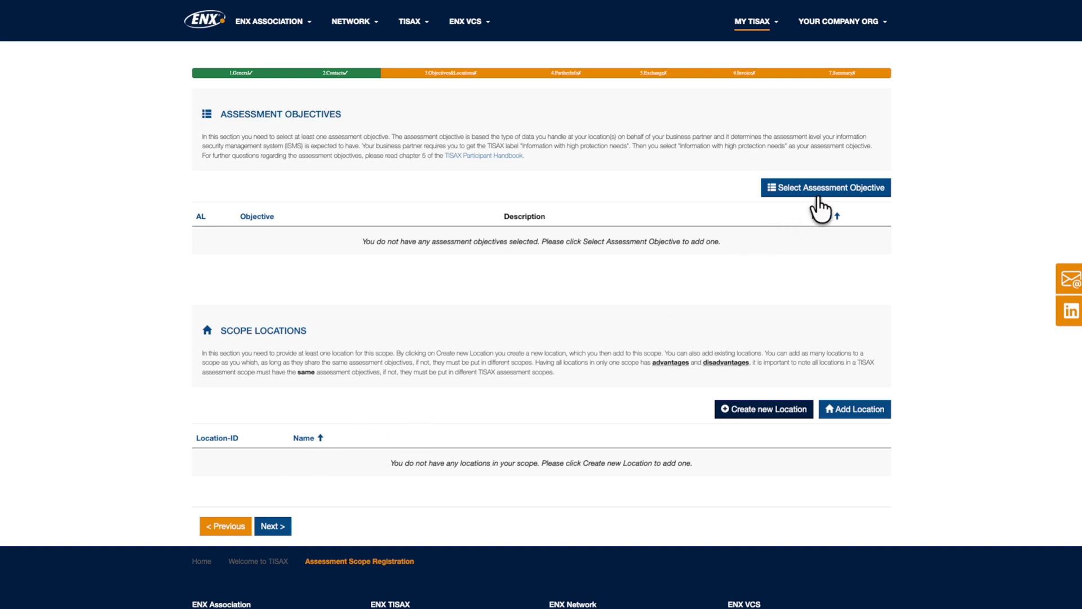
Open the Select Assessment Objective dialog
{"action": "left_click", "coordinate": [876, 192]}
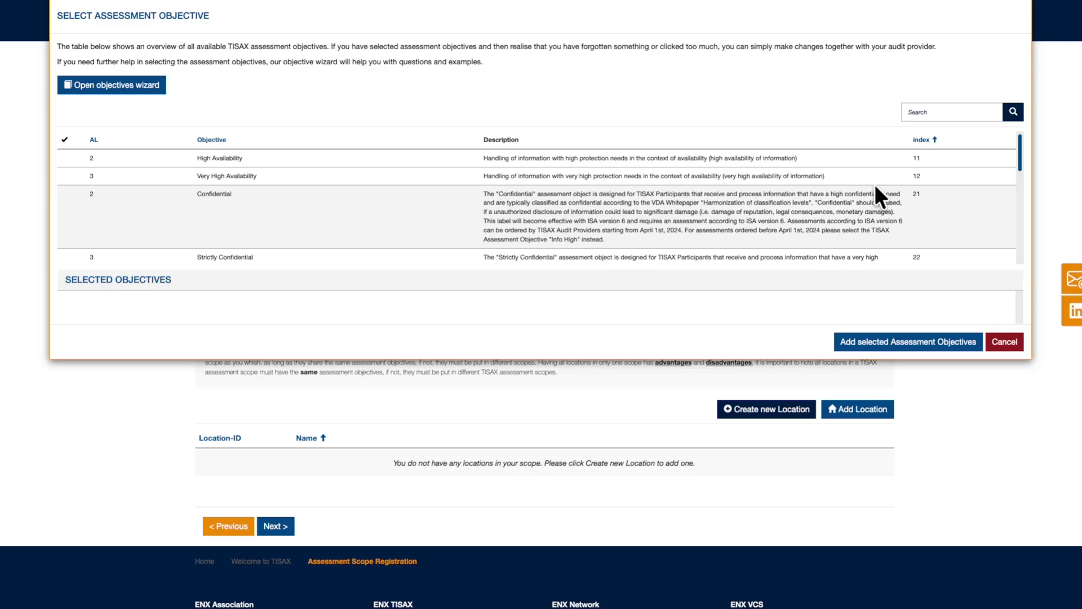
Run the Objectives Wizard, answering Yes for High Availability, to add objectives through Prototype Vehicles
{"action": "left_click", "coordinate": [108, 85]}
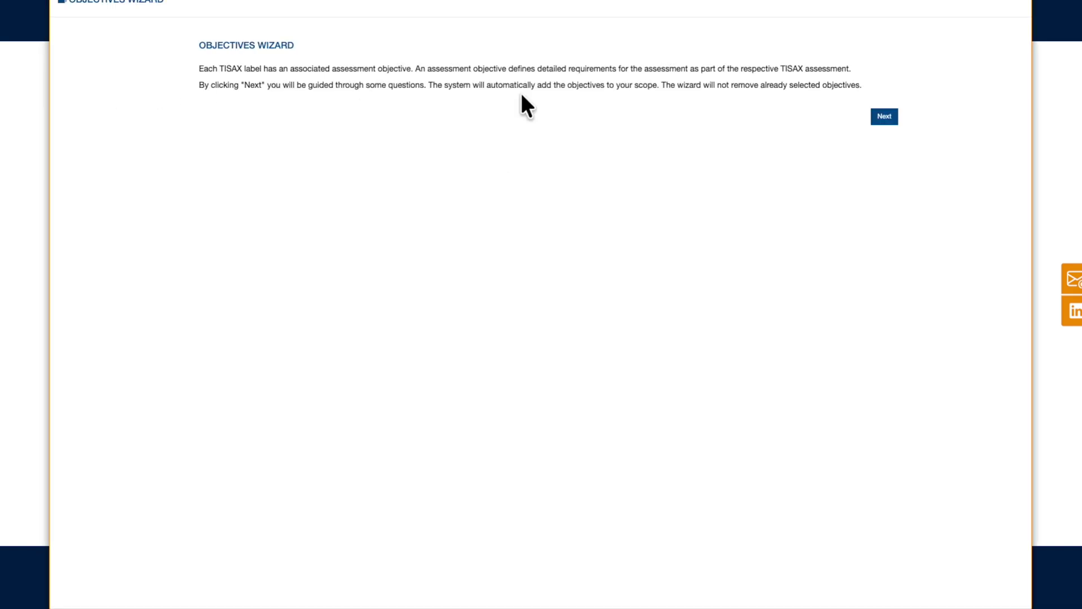
{"action": "left_click", "coordinate": [884, 116]}
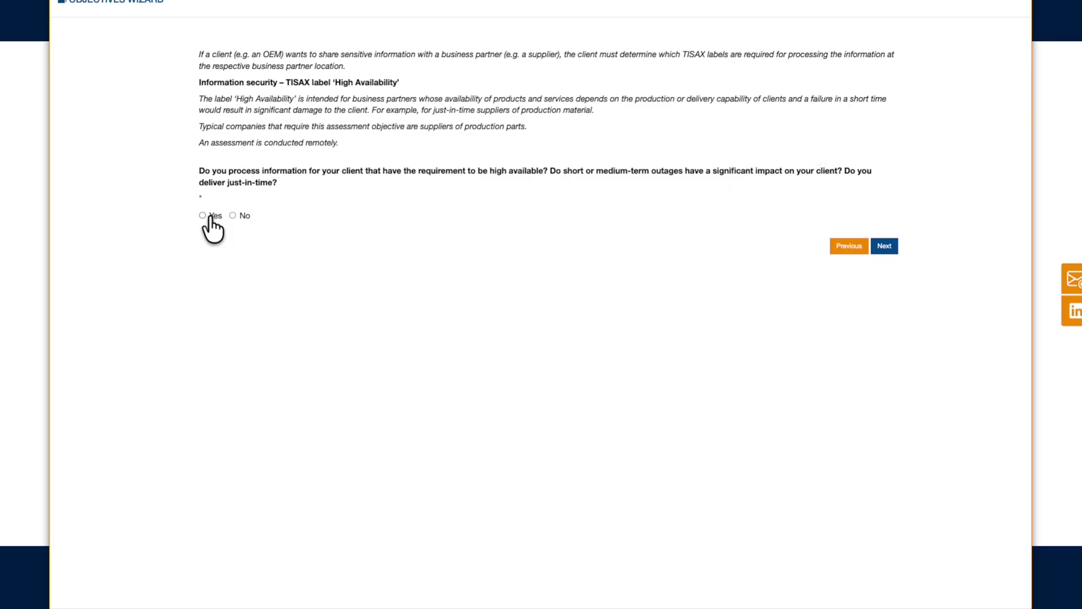
{"action": "left_click", "coordinate": [886, 246]}
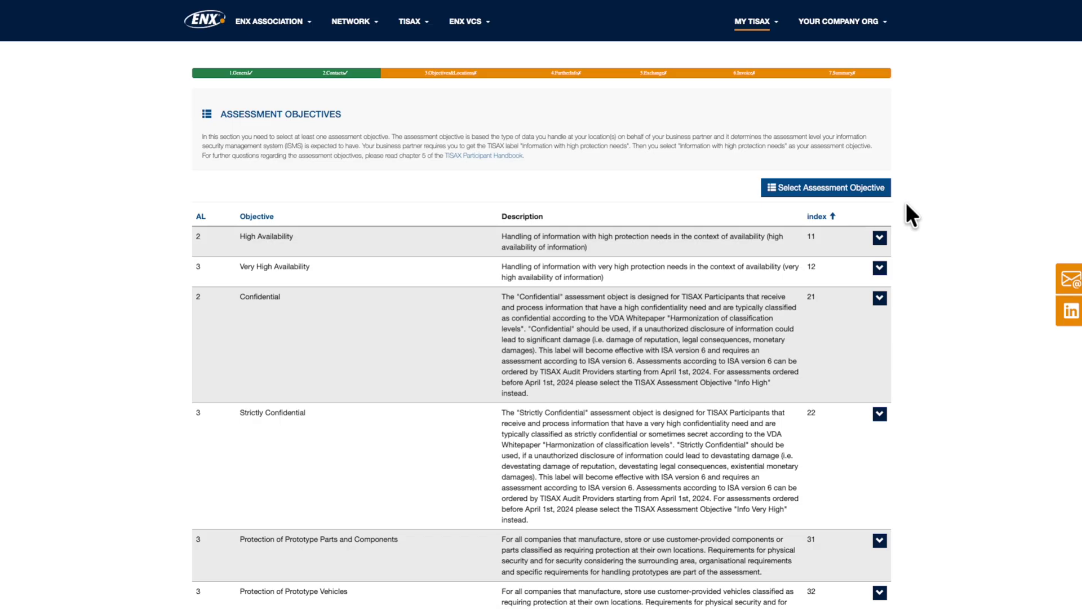
{"action": "scroll", "coordinate": [920, 205], "scroll_direction": "down", "scroll_amount": 2}
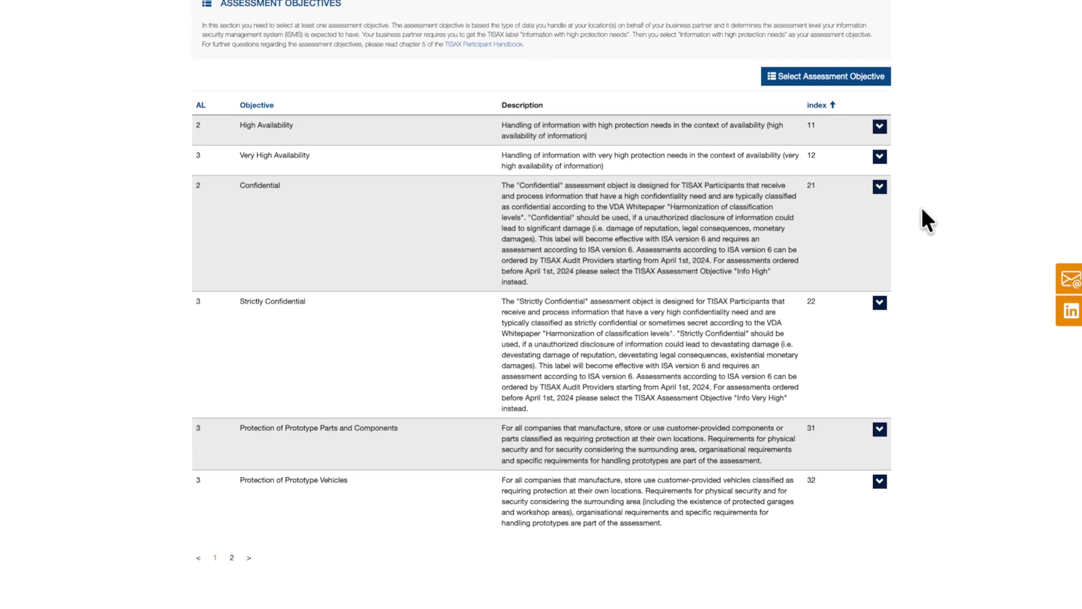
{"action": "scroll", "coordinate": [927, 221], "scroll_direction": "down", "scroll_amount": 1}
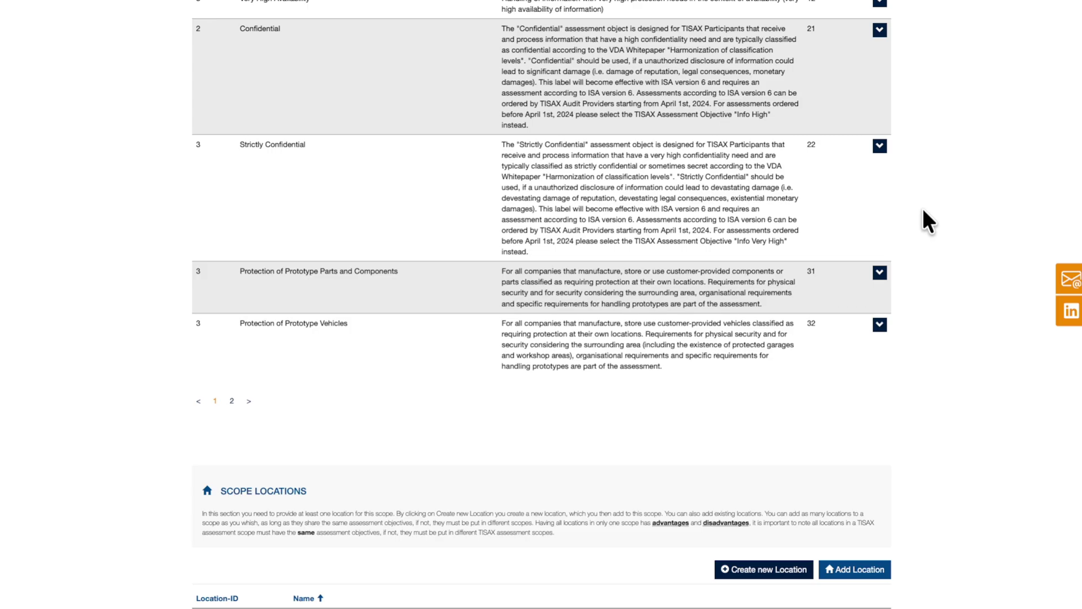
{"action": "scroll", "coordinate": [923, 209], "scroll_direction": "down", "scroll_amount": 5}
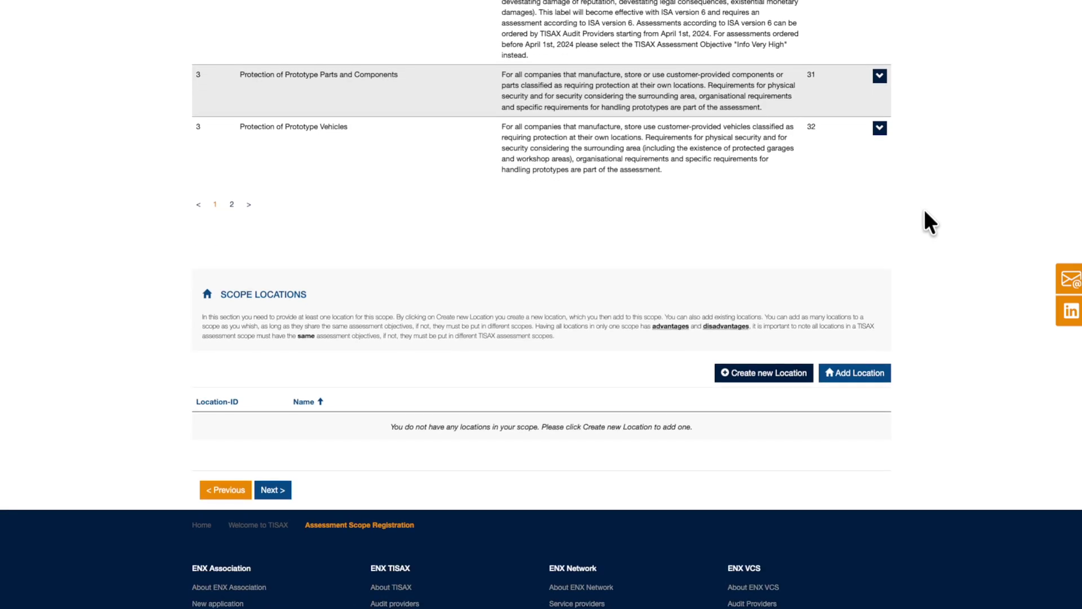
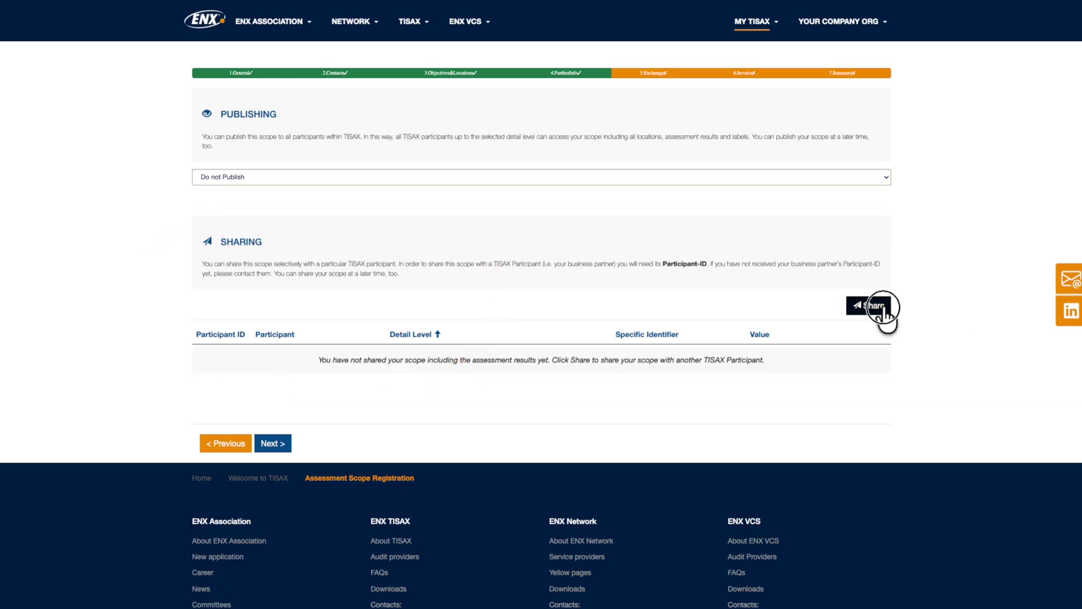
{"action": "left_click", "coordinate": [883, 310]}
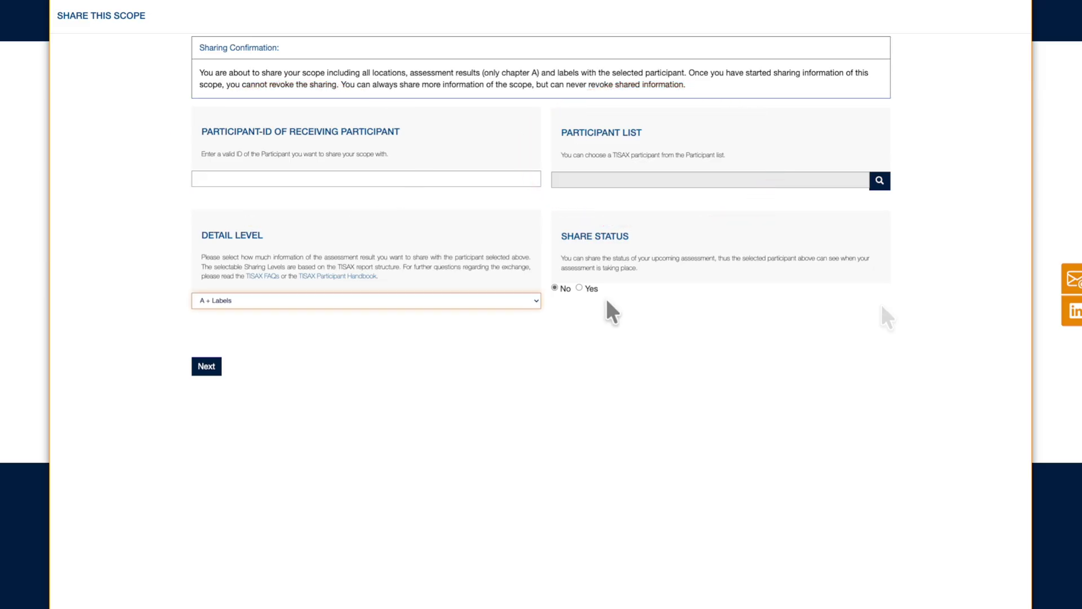
{"action": "left_click", "coordinate": [579, 288]}
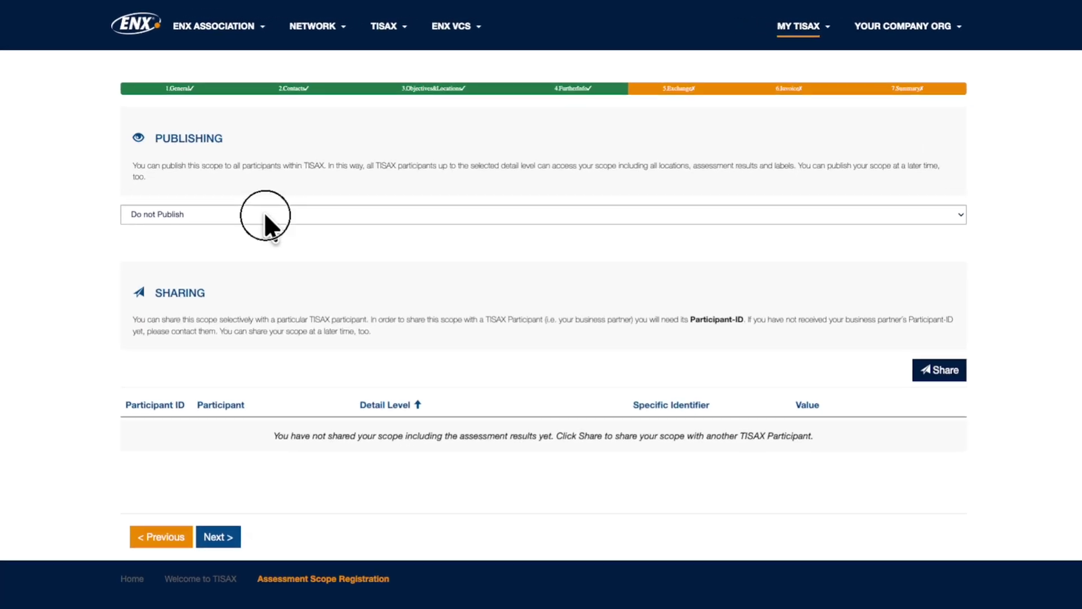
Leave the scope's publishing setting at Do not Publish and advance to the Invoice step
{"action": "left_click", "coordinate": [266, 215]}
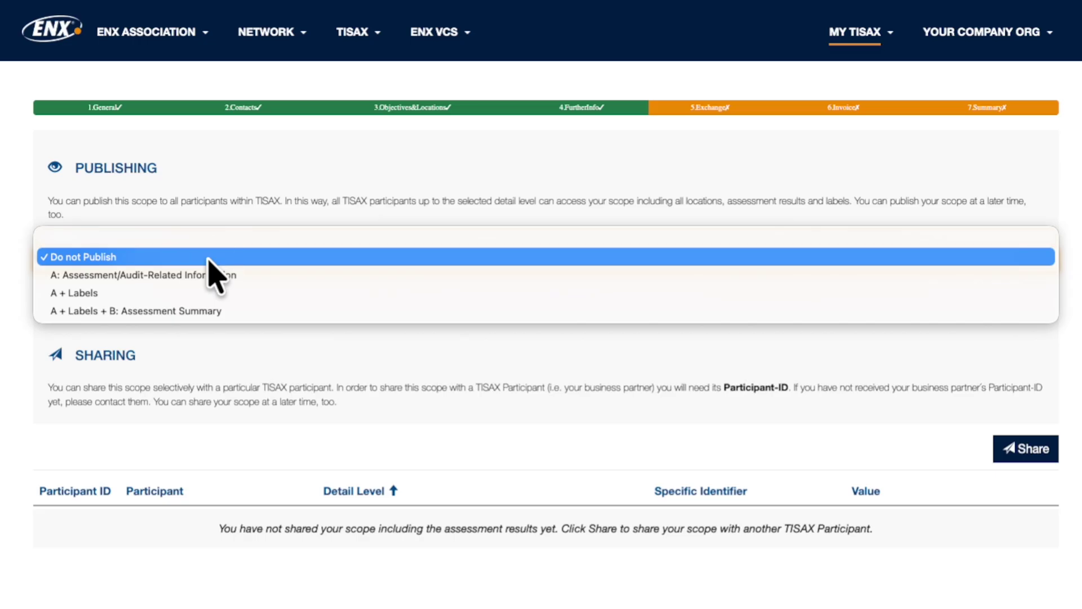
{"action": "left_click", "coordinate": [208, 259]}
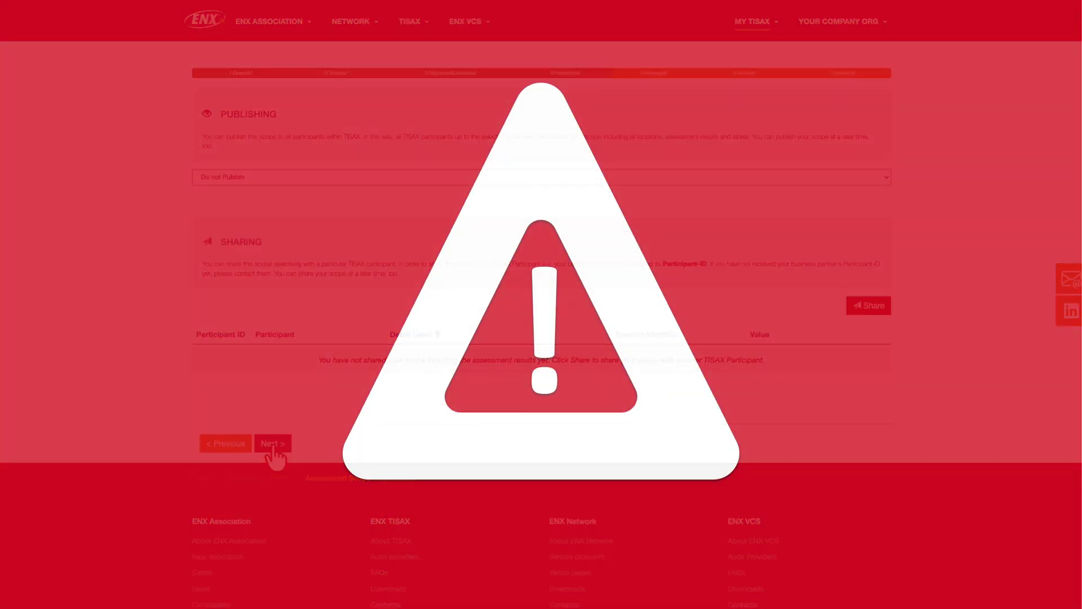
{"action": "left_click", "coordinate": [274, 445]}
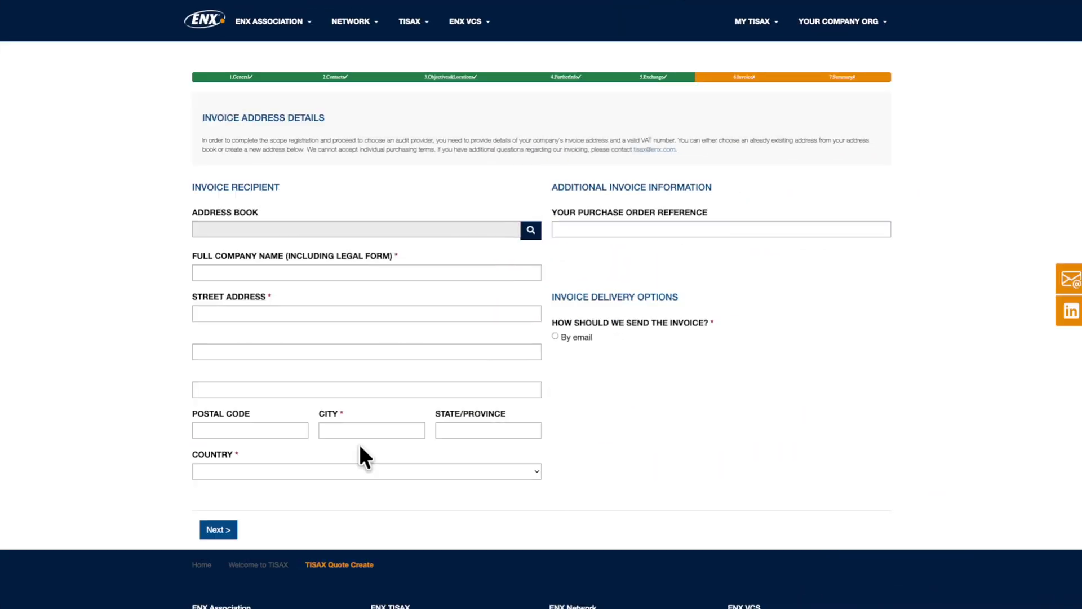
Enter company name 'Your Company OrG' with its street, postal code, city and country Germany
{"action": "left_click", "coordinate": [331, 272]}
{"action": "type", "text": "Comp"}
{"action": "key", "text": "BackSpace"}
{"action": "key", "text": "BackSpace"}
{"action": "key", "text": "BackSpace"}
{"action": "key", "text": "BackSpace"}
{"action": "type", "text": "Your Company OrG"}
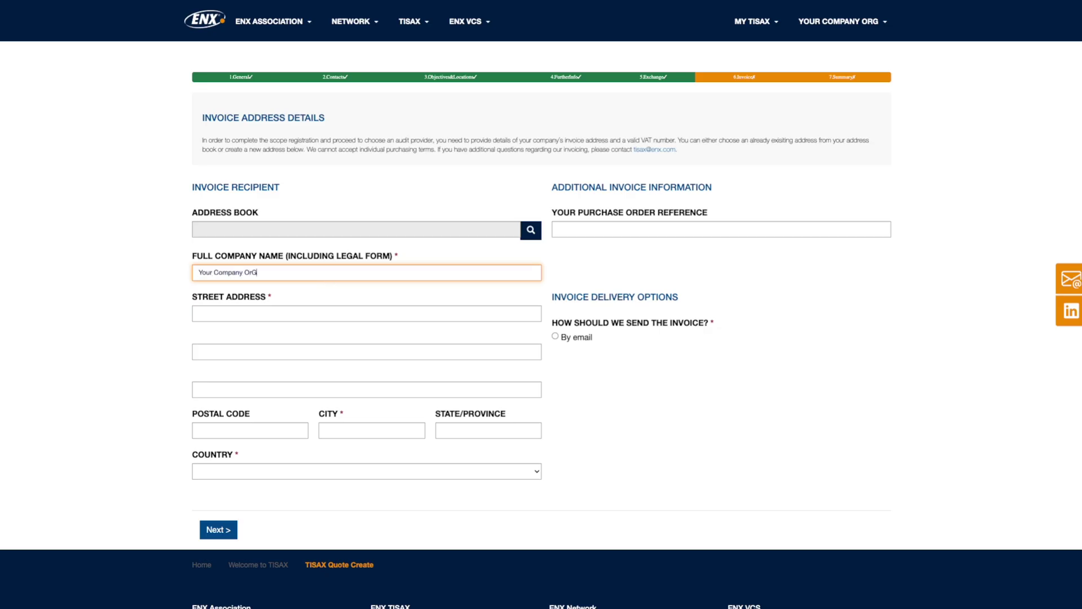
{"action": "key", "text": "Tab"}
{"action": "type", "text": "Company Street 123"}
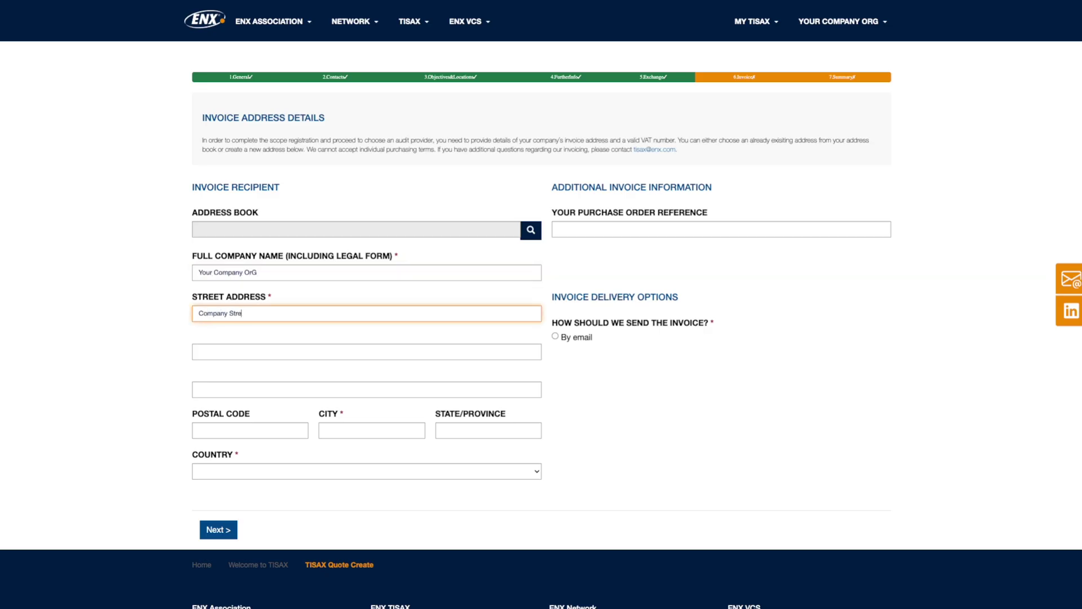
{"action": "key", "text": "Tab"}
{"action": "key", "text": "Tab"}
{"action": "key", "text": "Tab"}
{"action": "type", "text": "12345"}
{"action": "key", "text": "Tab"}
{"action": "type", "text": "Company City"}
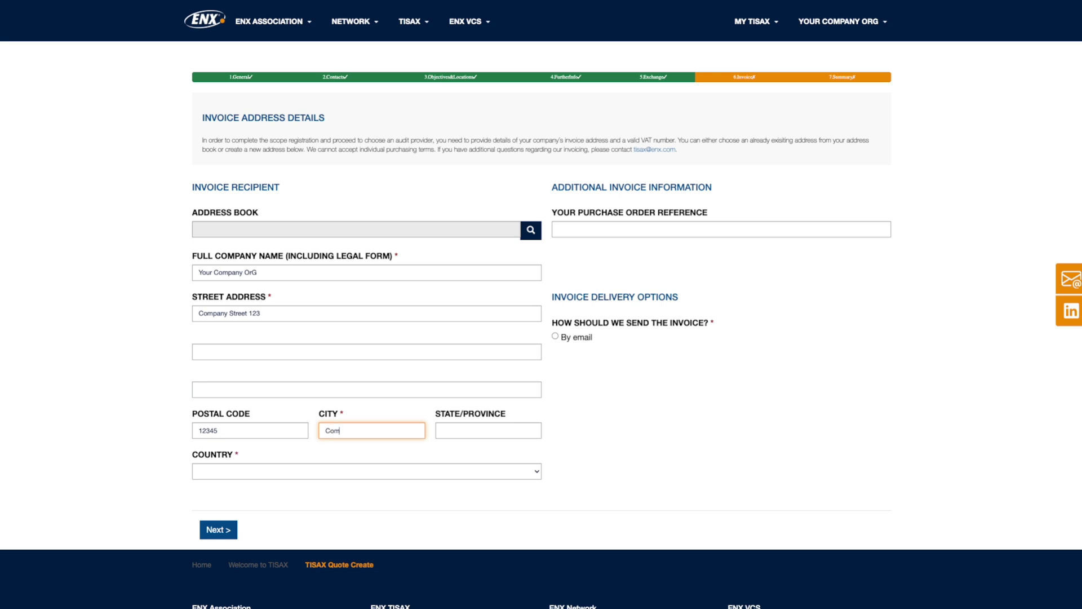
{"action": "key", "text": "Tab"}
{"action": "key", "text": "Tab"}
{"action": "type", "text": "Germany"}
Add purchase order reference 'Location 1 TISAX Scope 2026', the VAT number, invoice email and recipient name, then submit
{"action": "key", "text": "Tab"}
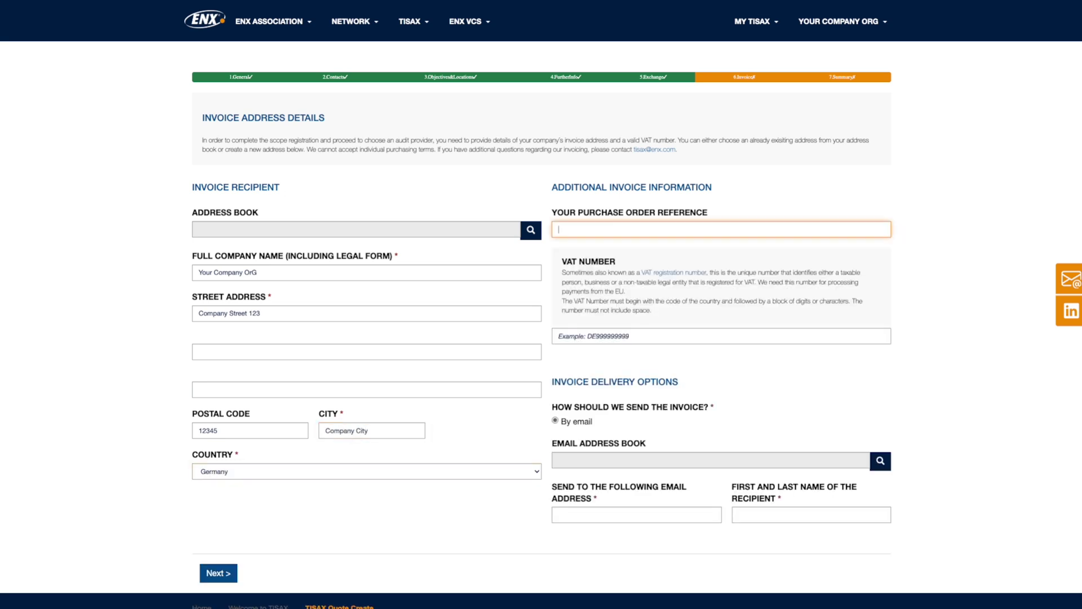
{"action": "type", "text": "Location 1 TISAX Scope 2026"}
{"action": "key", "text": "Tab"}
{"action": "type", "text": "DE9999999999"}
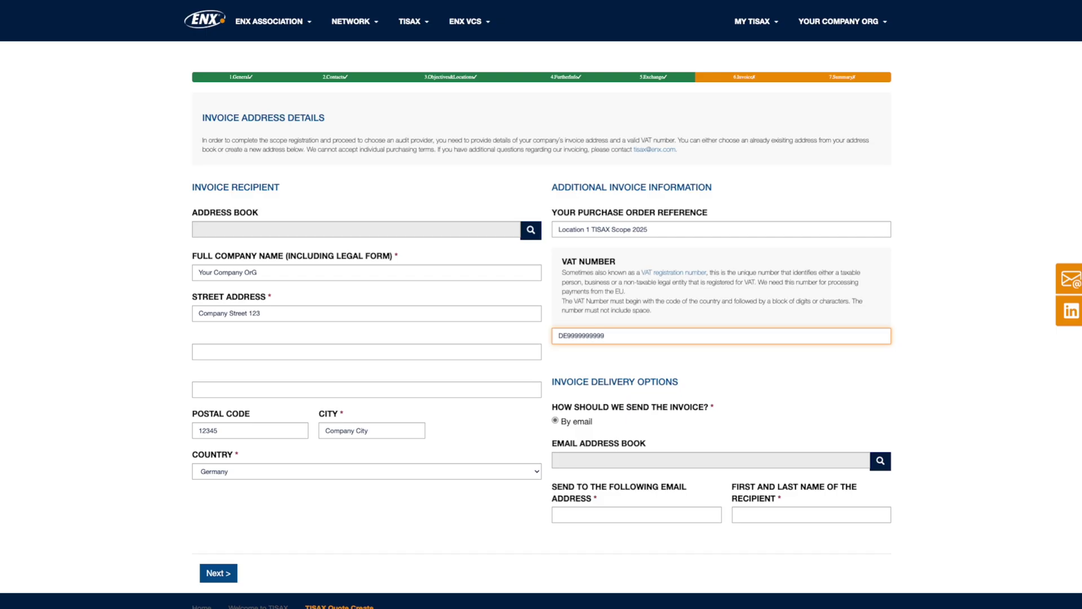
{"action": "left_click", "coordinate": [604, 517]}
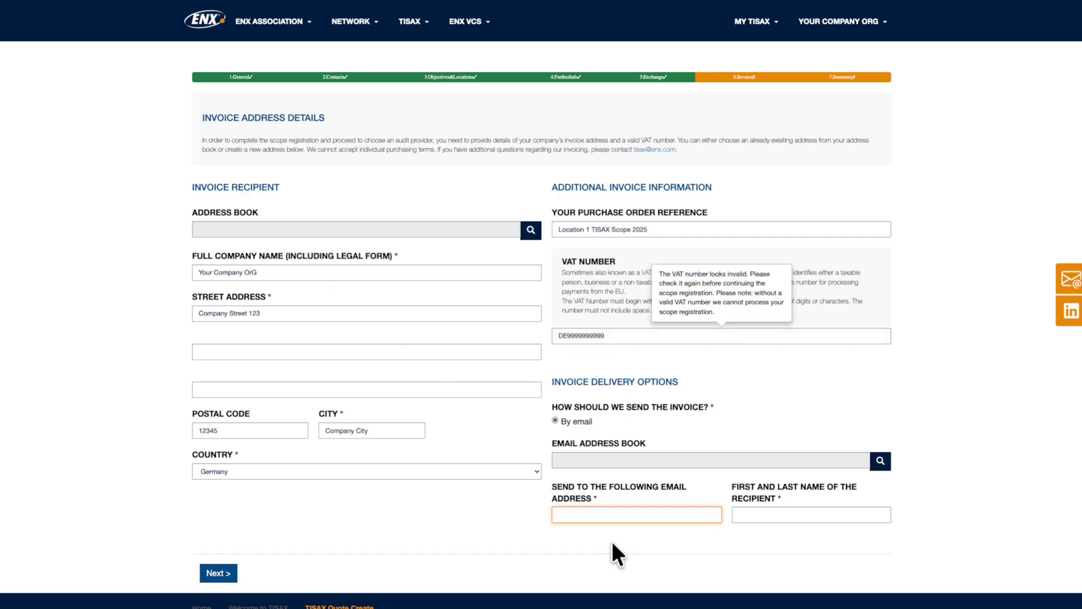
{"action": "type", "text": "accounting@yourcompany.org"}
{"action": "key", "text": "Tab"}
{"action": "type", "text": "Firstname Lastname"}
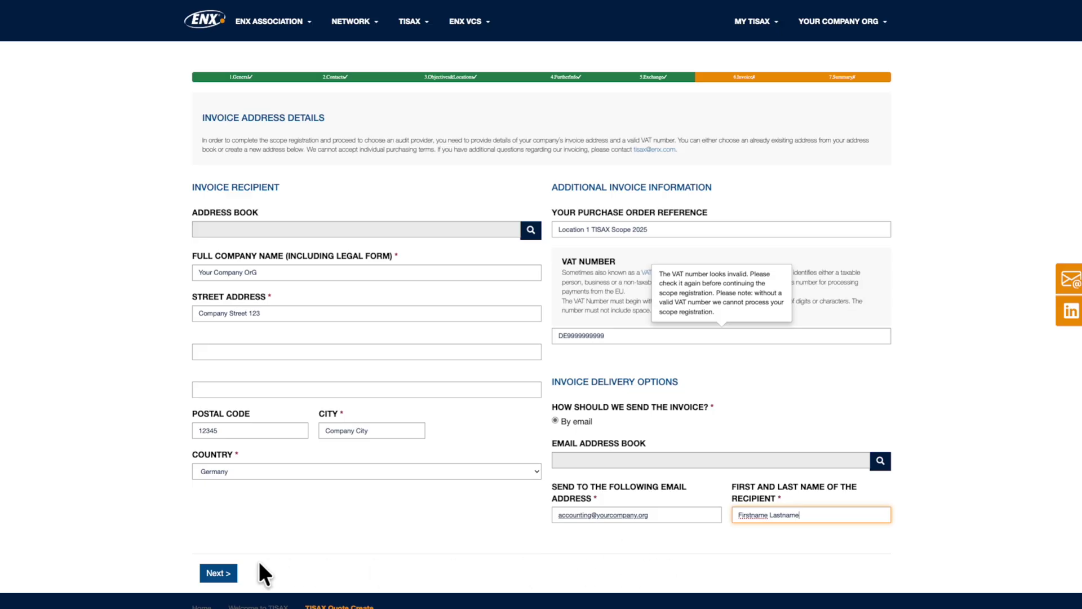
{"action": "left_click", "coordinate": [220, 573]}
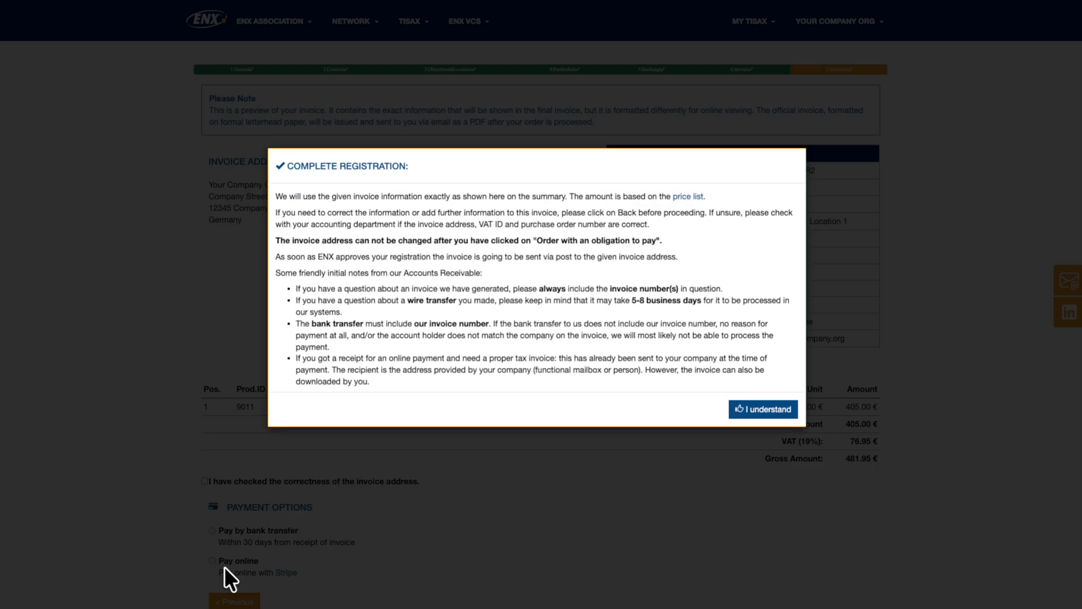
Acknowledge the notice, confirm the invoice address, choose bank transfer and place the order with obligation to pay
{"action": "left_click", "coordinate": [766, 409]}
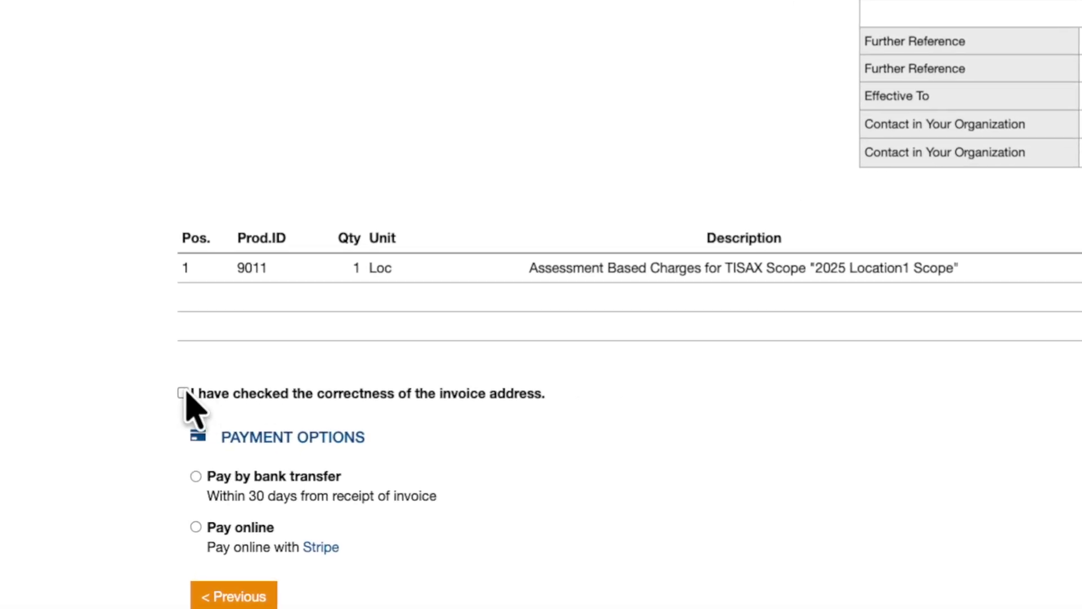
{"action": "left_click", "coordinate": [187, 411]}
{"action": "scroll", "coordinate": [171, 397], "scroll_direction": "down", "scroll_amount": 2}
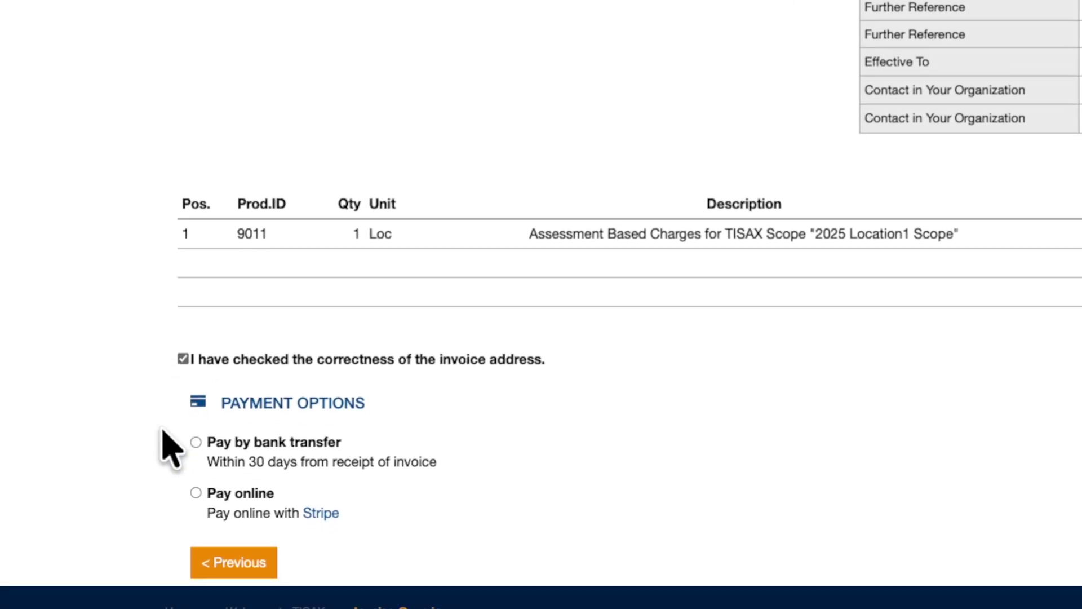
{"action": "left_click", "coordinate": [197, 443]}
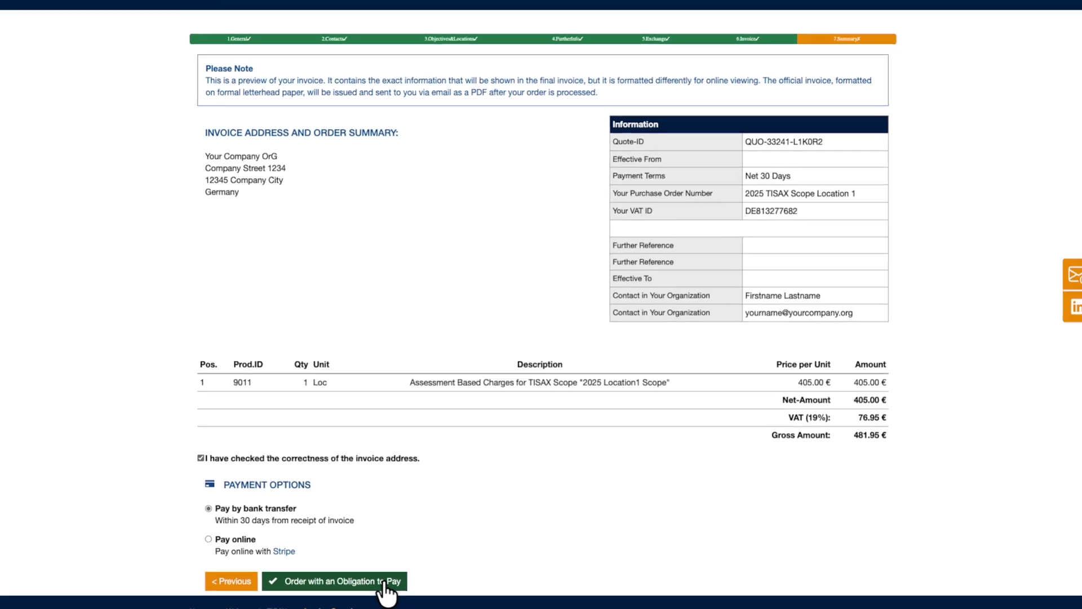
{"action": "left_click", "coordinate": [385, 583]}
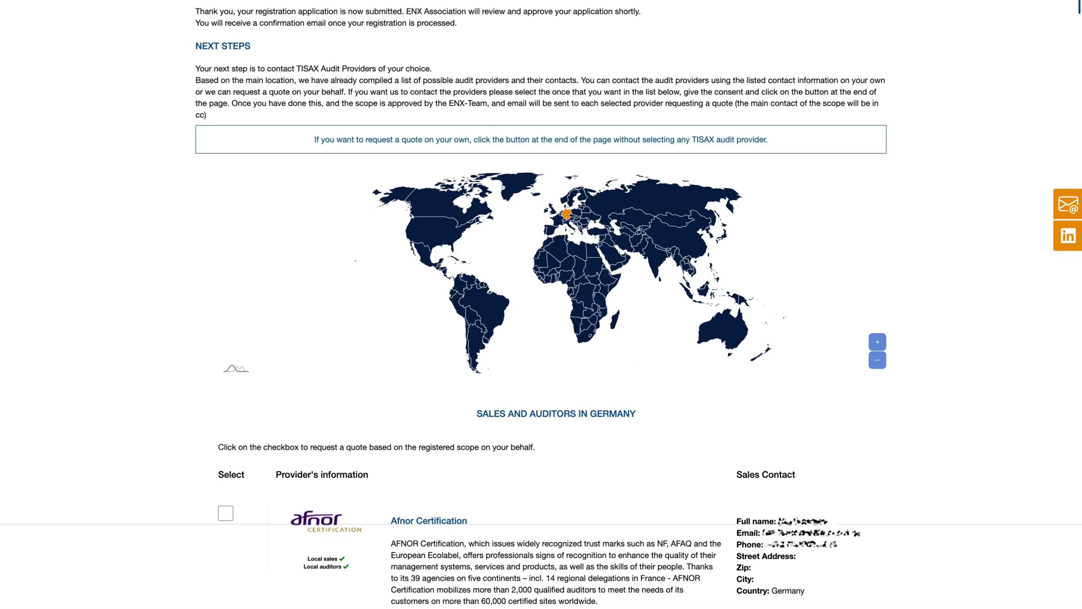